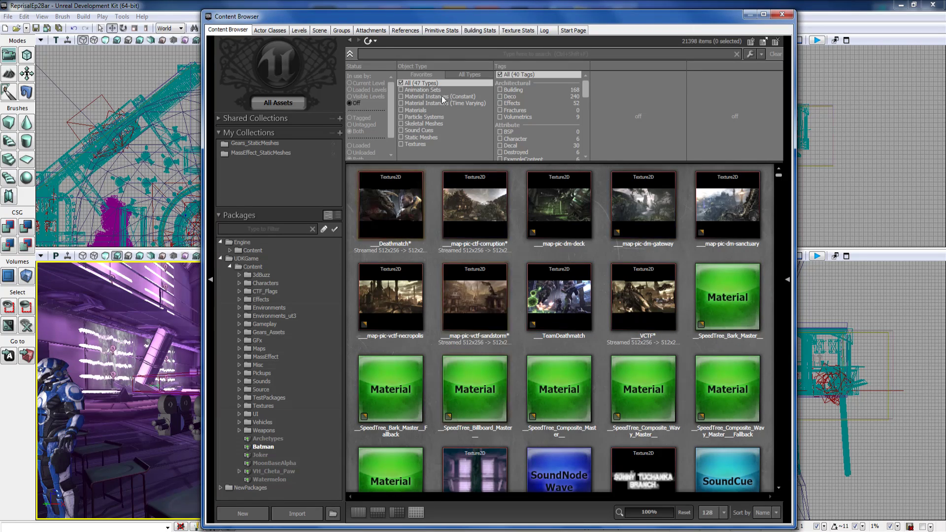
# - Close the Content Browser and reopen it from the main toolbar to list all 21398 assets
pyautogui.click(782, 14)
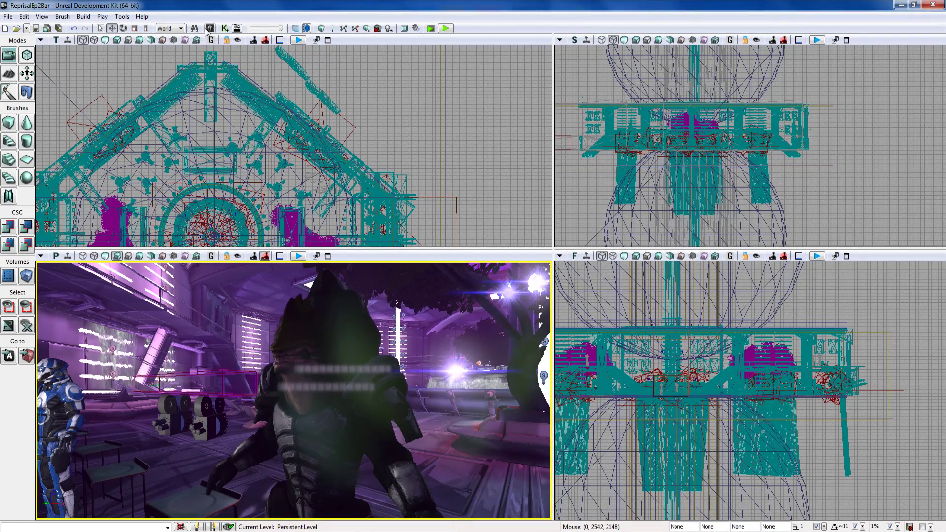
pyautogui.click(210, 29)
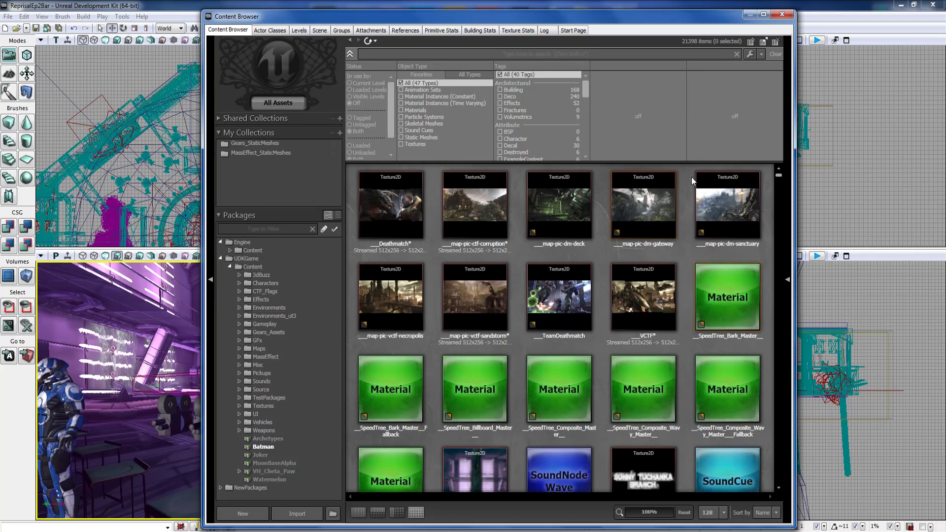
# - Expand Shared Collections and view Building Meshes, Cool Materials, Cool Ambient Sounds, Unreferenced Assets and Useful Particle Effects
pyautogui.click(218, 118)
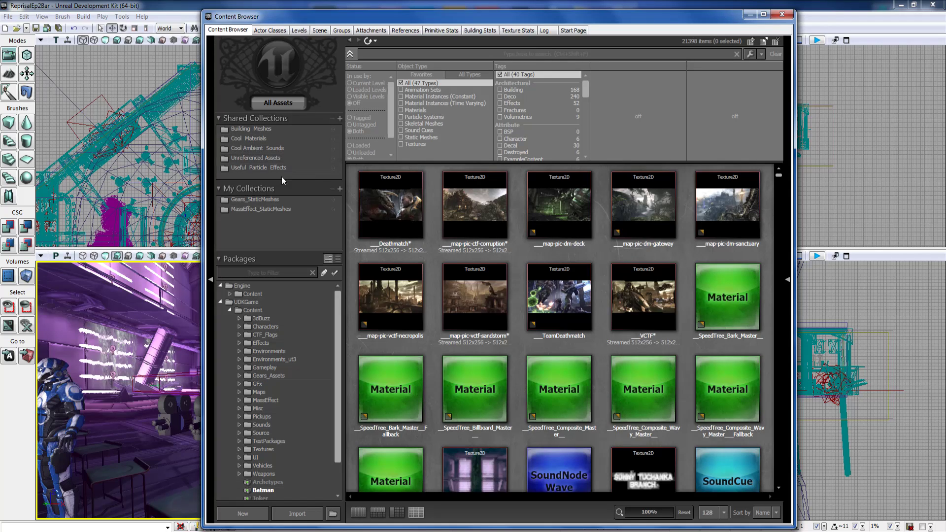
pyautogui.click(261, 167)
pyautogui.click(259, 160)
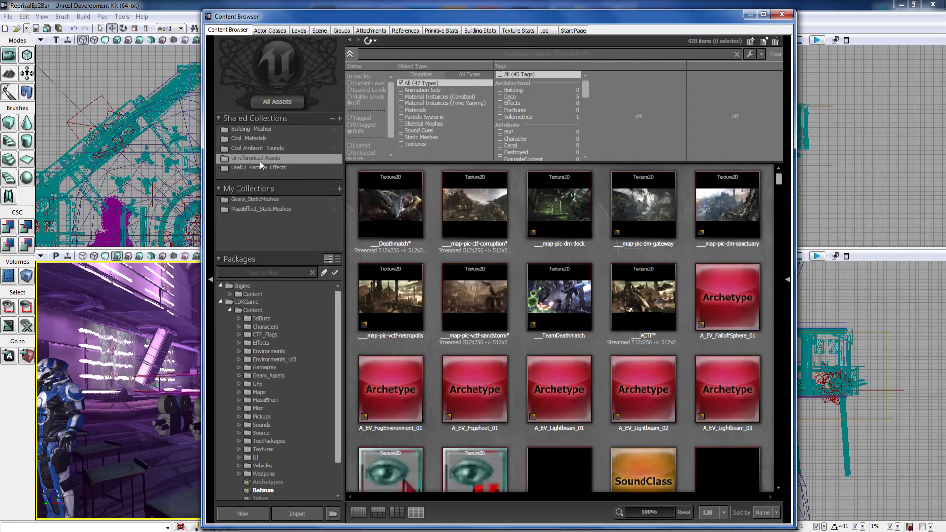
pyautogui.click(263, 165)
pyautogui.click(267, 148)
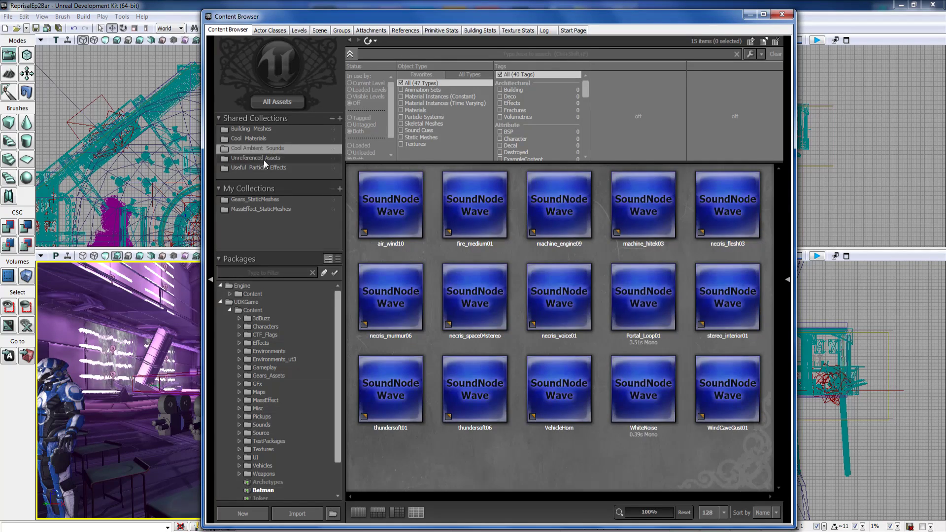
pyautogui.click(264, 159)
pyautogui.click(264, 139)
pyautogui.click(256, 129)
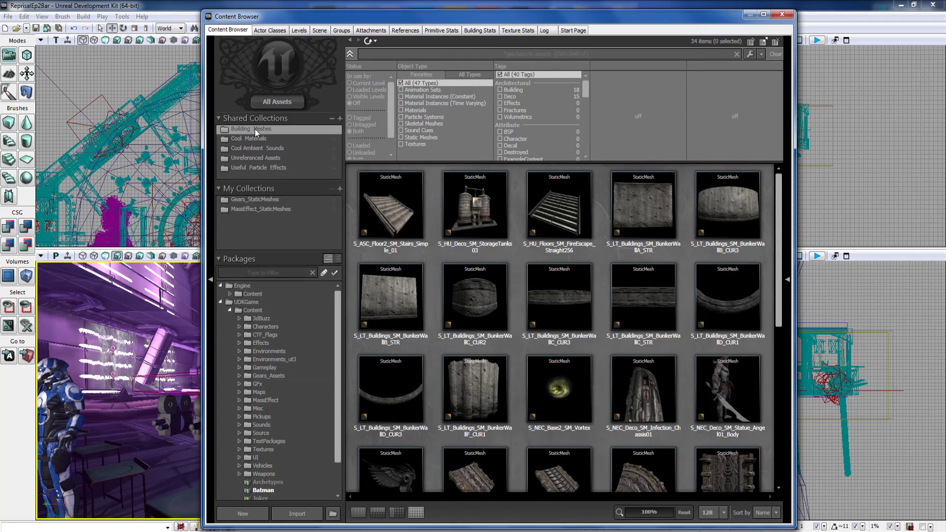
pyautogui.click(251, 138)
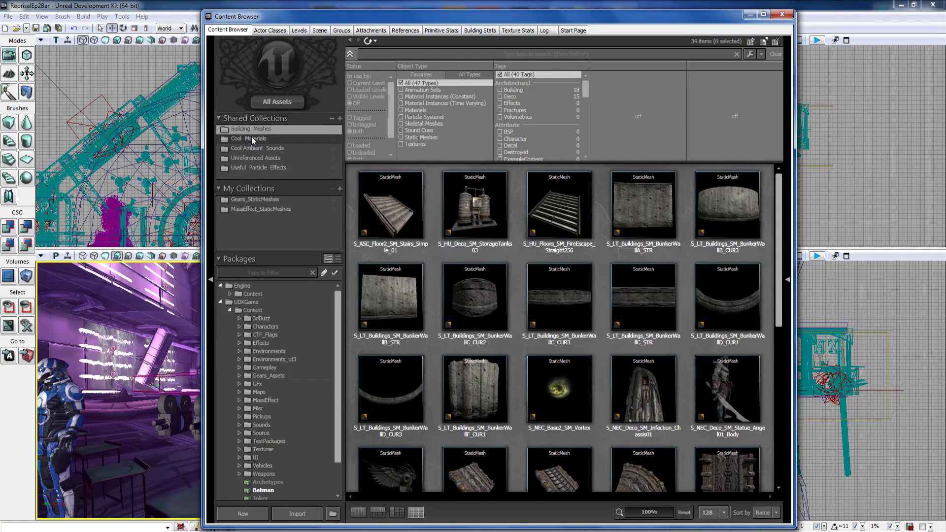
pyautogui.click(252, 148)
pyautogui.click(253, 158)
pyautogui.click(253, 167)
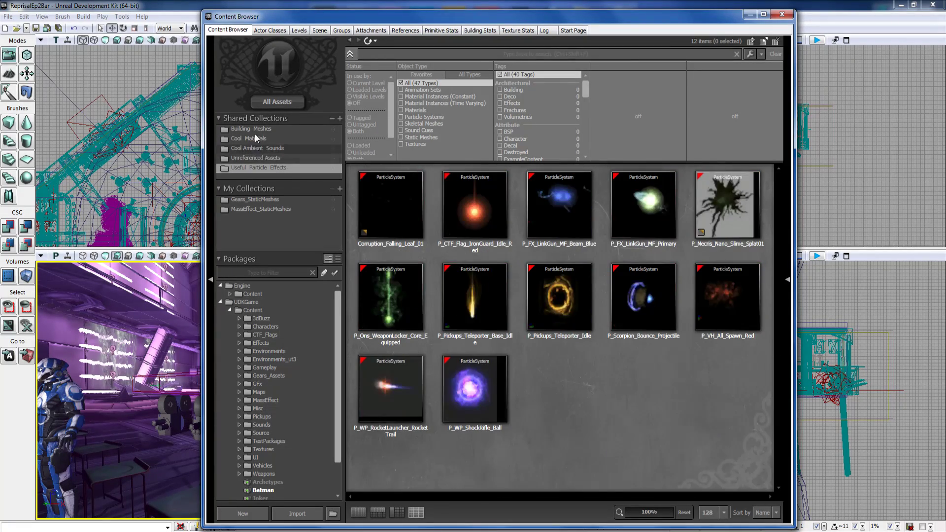
pyautogui.click(253, 128)
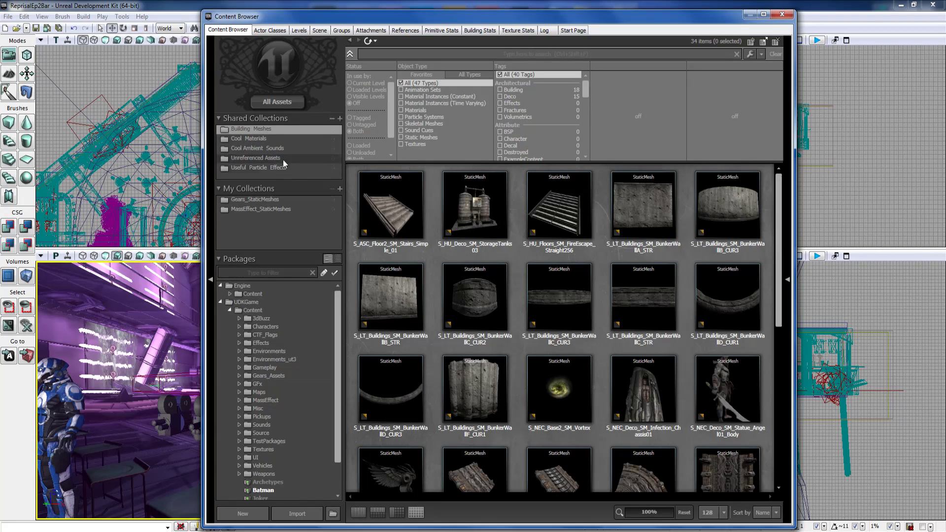
# - Settle on Cool Ambient Sounds' 15 sound waves and collapse the Shared Collections section
pyautogui.click(260, 139)
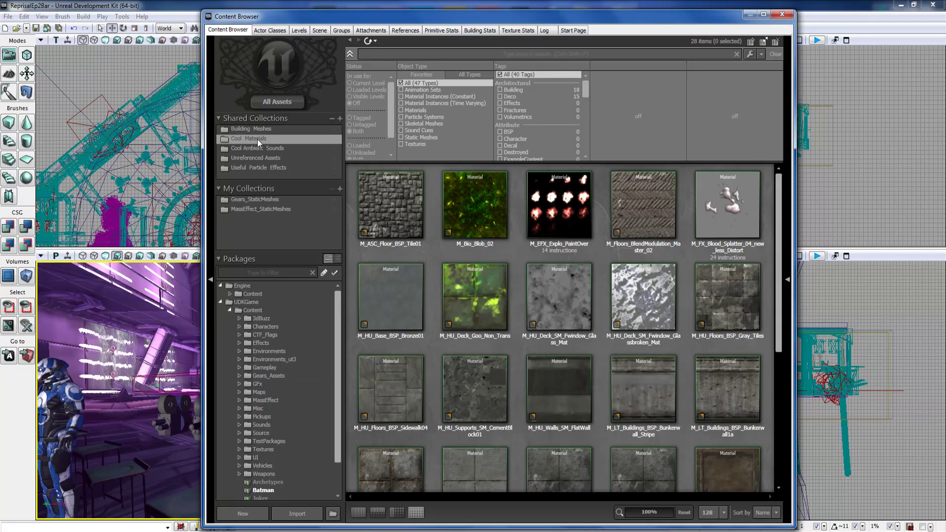
pyautogui.click(261, 129)
pyautogui.click(265, 139)
pyautogui.click(264, 129)
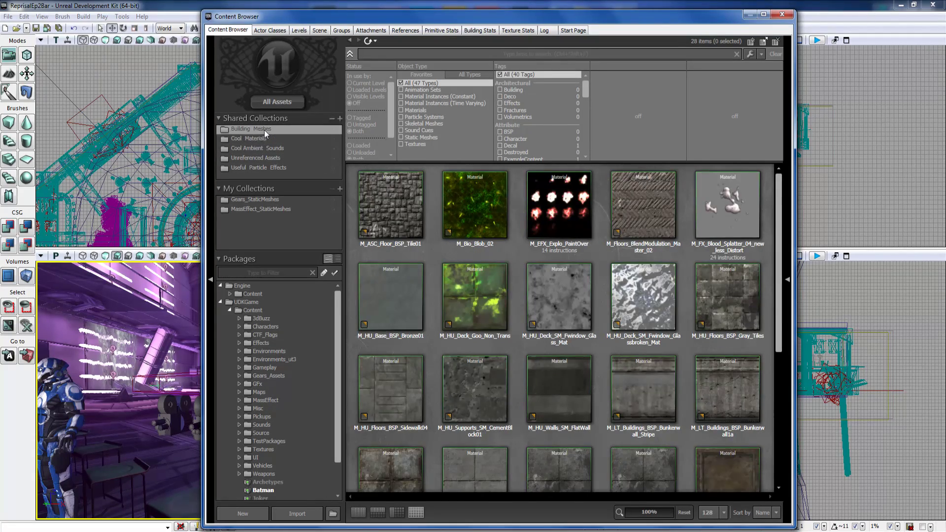
pyautogui.click(261, 148)
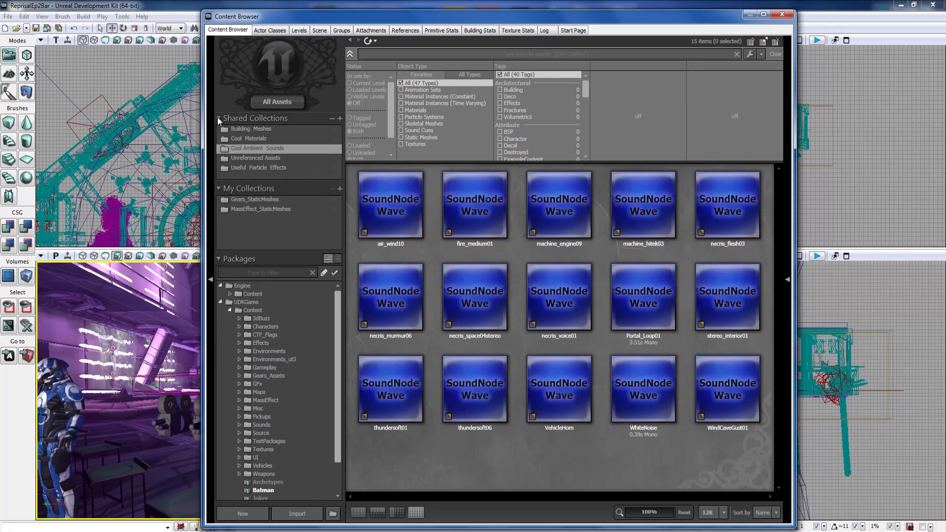
pyautogui.click(218, 118)
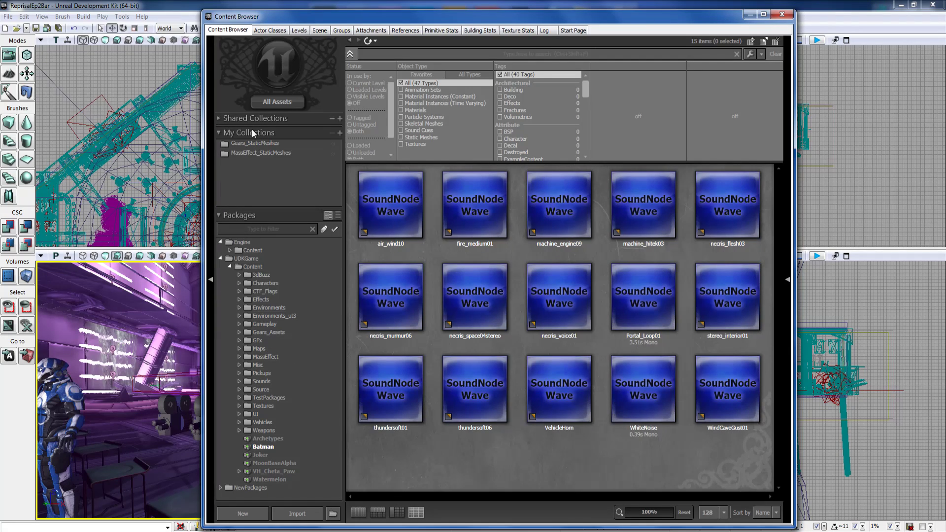
pyautogui.click(339, 133)
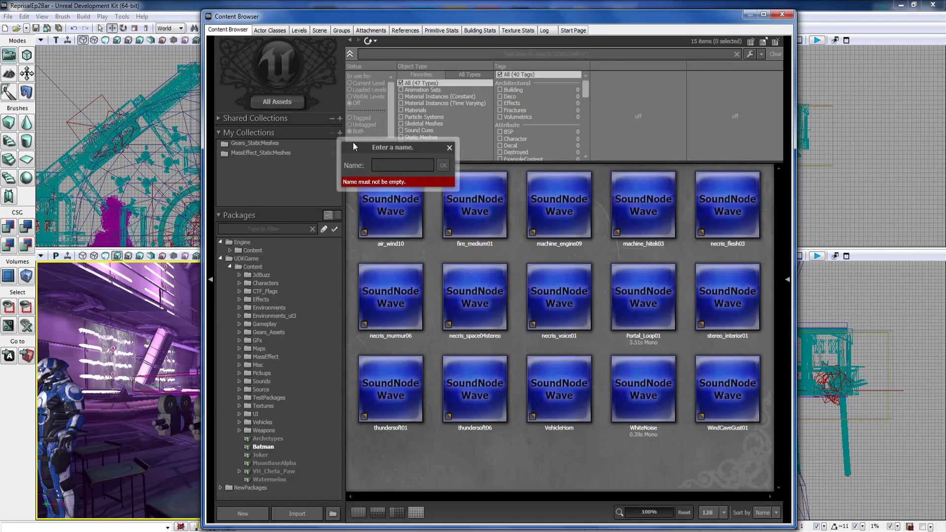
# - Name the new personal collection 'Meow' and view it while empty
pyautogui.write('Meow')
pyautogui.press('Return')
pyautogui.click(238, 163)
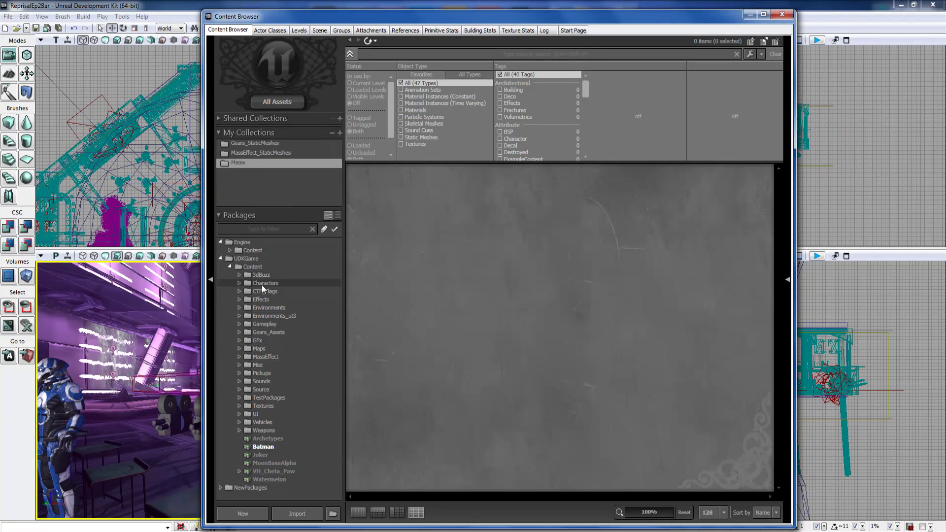
# - Add the Gold_1, Gold_2 and Gold_3 textures from the Characters package to Meow
pyautogui.click(262, 283)
pyautogui.click(490, 307)
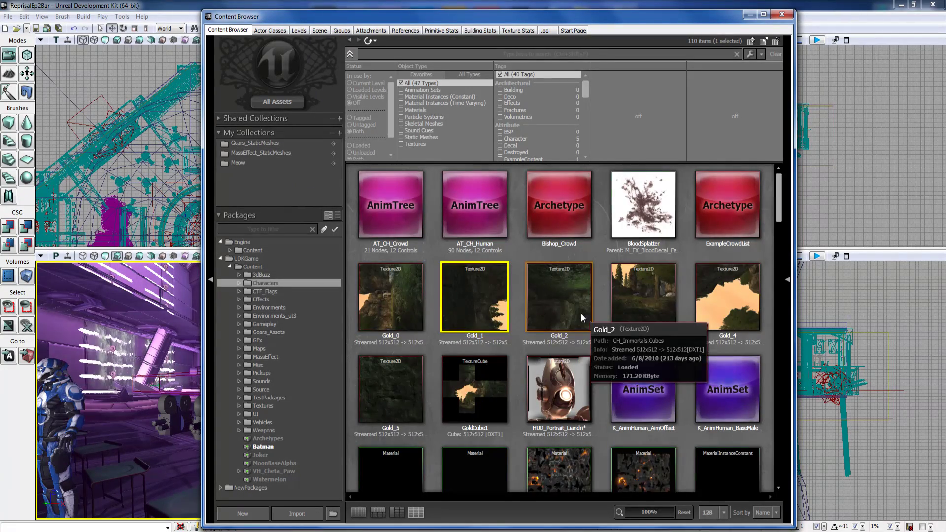
pyautogui.keyDown('ctrl'); pyautogui.click(579, 314); pyautogui.keyUp('ctrl')
pyautogui.keyDown('ctrl'); pyautogui.click(641, 303); pyautogui.keyUp('ctrl')
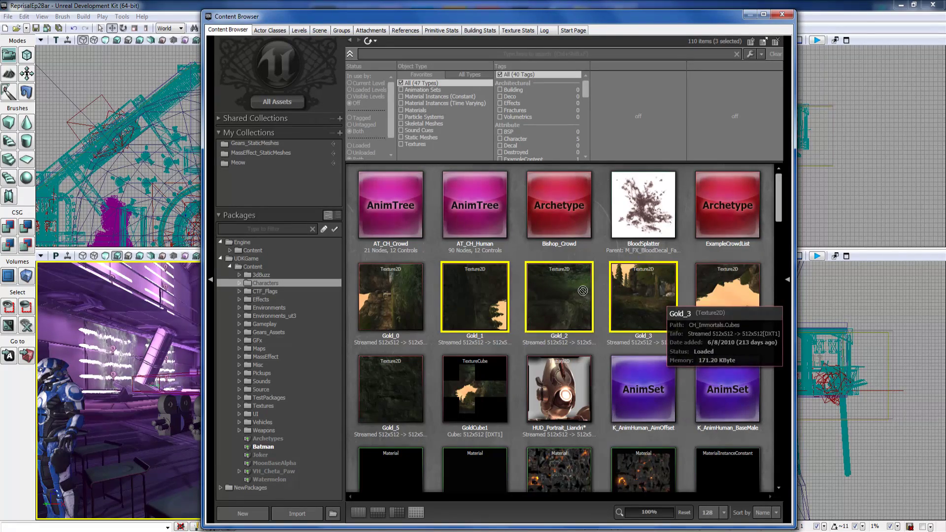
pyautogui.moveTo(619, 286); pyautogui.dragTo(238, 164)
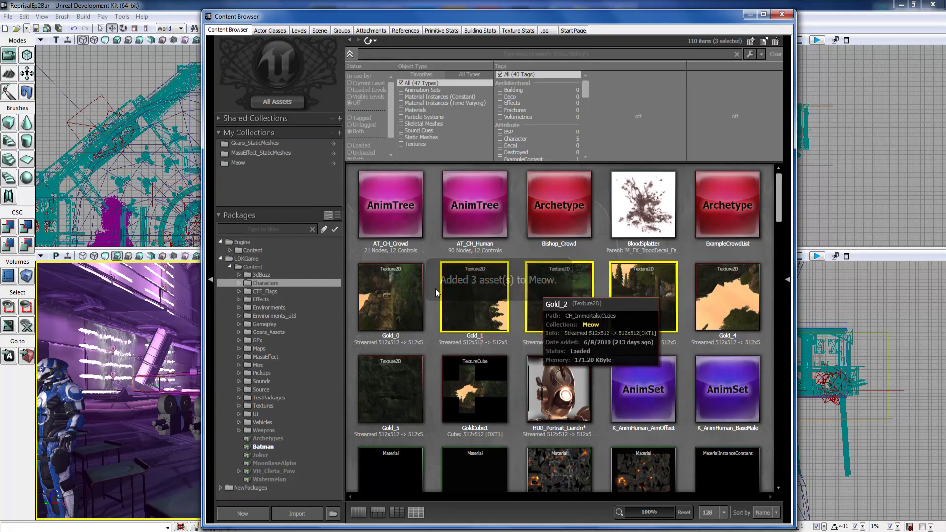
# - Review the three Gold textures in Meow against the Characters package, then start deleting Meow
pyautogui.click(243, 159)
pyautogui.click(242, 163)
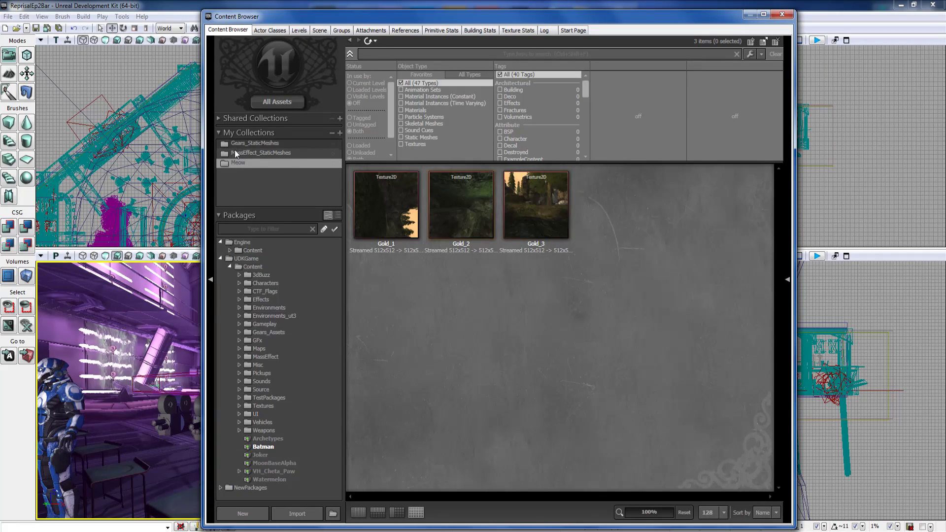
pyautogui.click(261, 283)
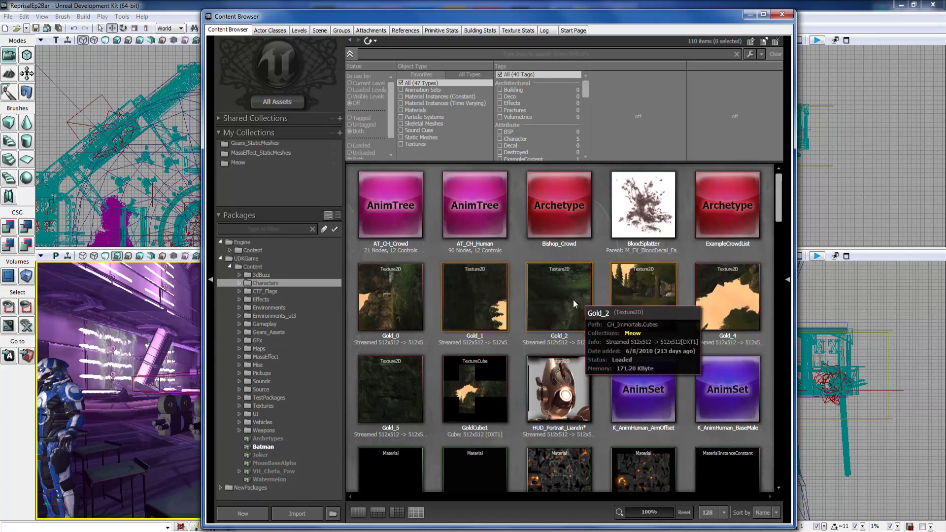
pyautogui.click(230, 161)
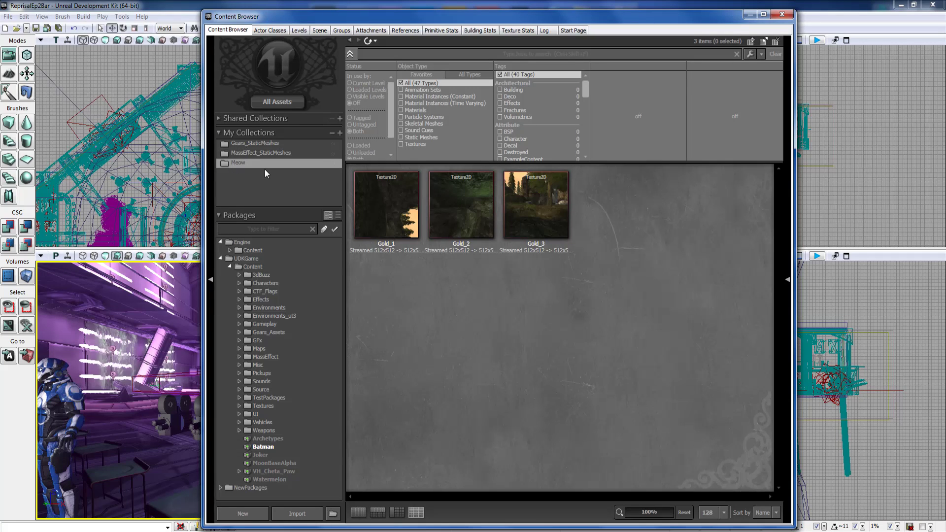
pyautogui.click(331, 132)
# - Confirm destroying the Meow collection and search the assets for 'Lens'
pyautogui.click(395, 164)
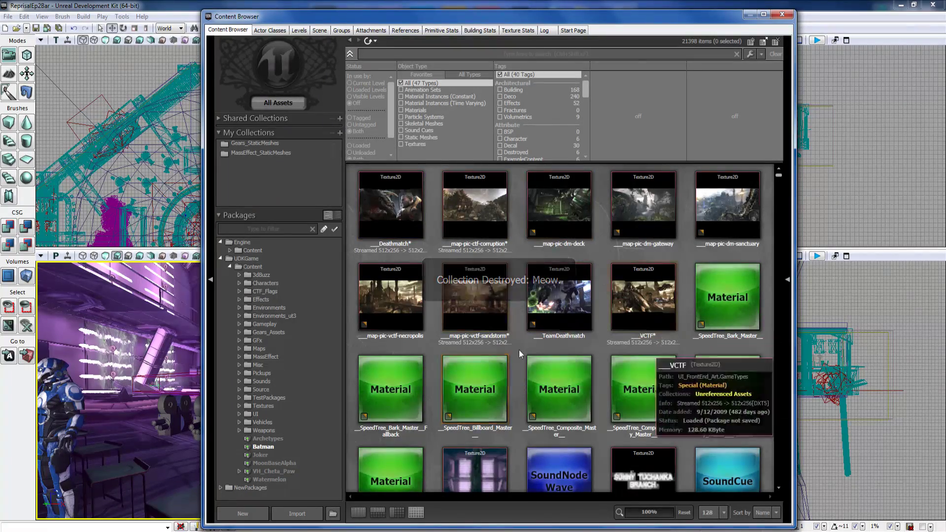
pyautogui.scroll(-1, 519, 344)
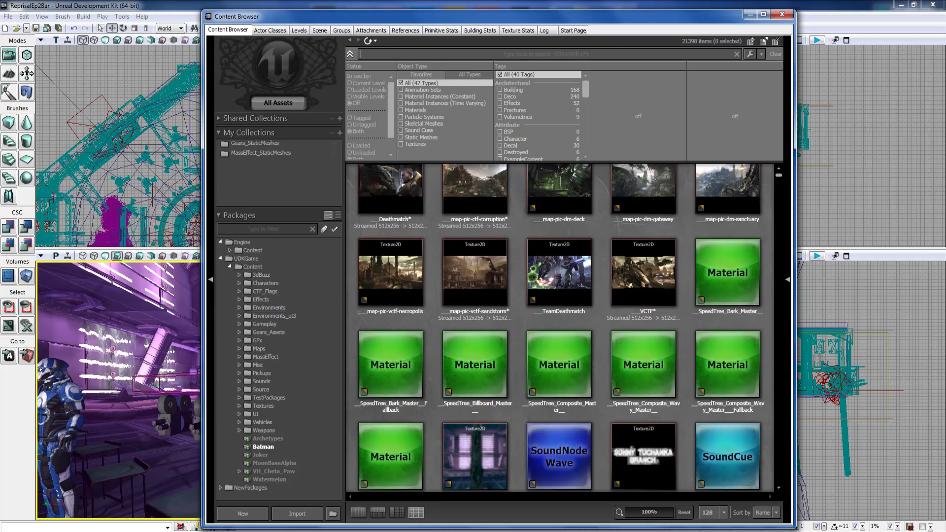
pyautogui.click(396, 56)
pyautogui.write('Lens')
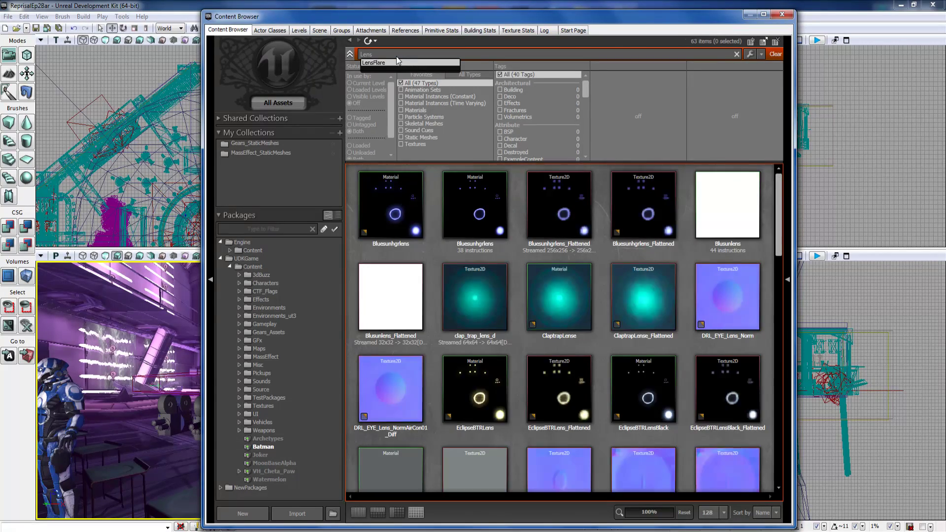
pyautogui.press('Escape')
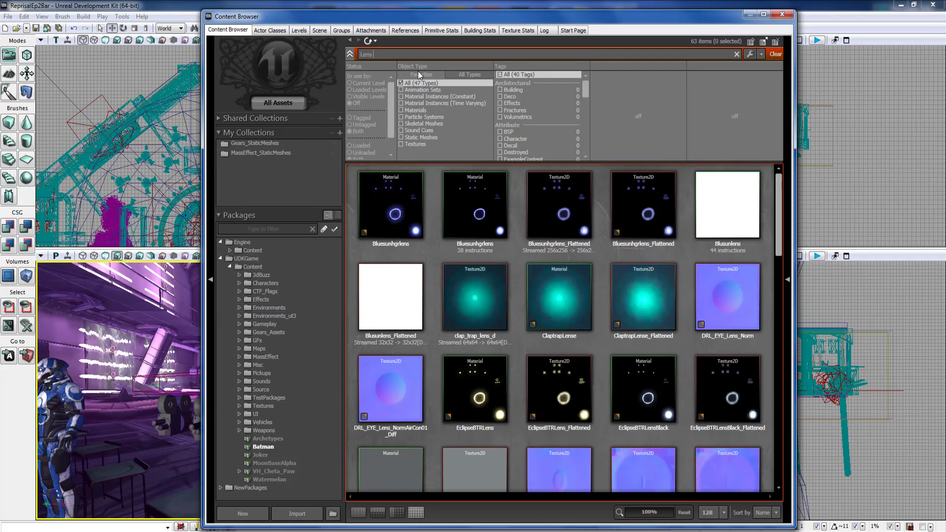
pyautogui.write('flare')
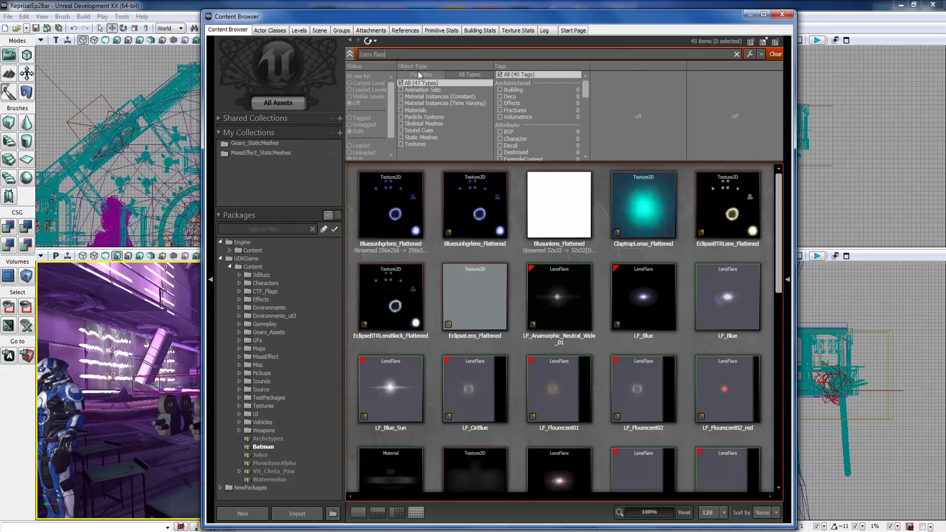
pyautogui.scroll(-2, 524, 244)
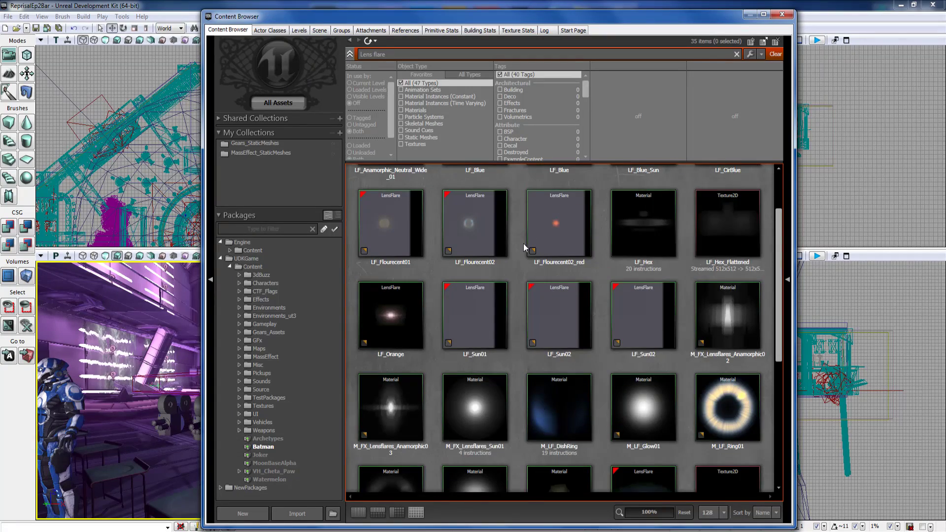
pyautogui.scroll(2, 523, 244)
pyautogui.click(452, 202)
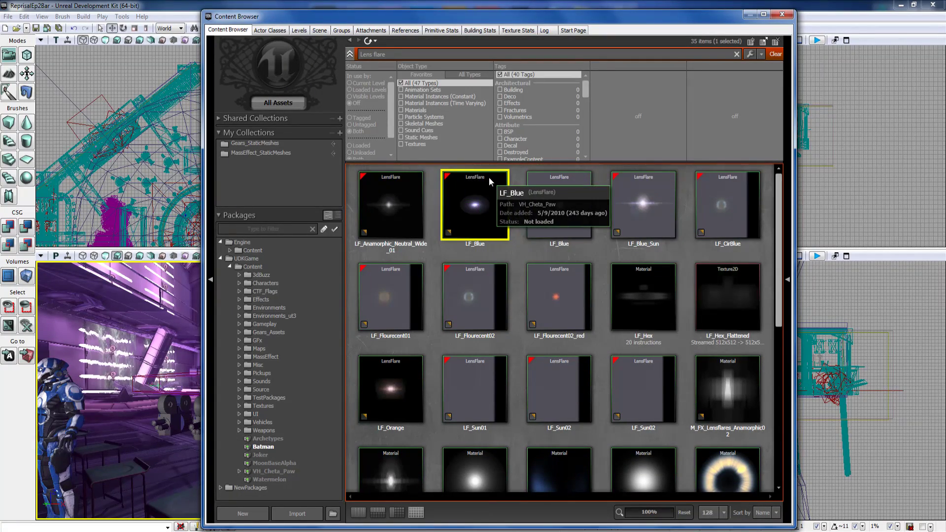
pyautogui.scroll(-1, 390, 111)
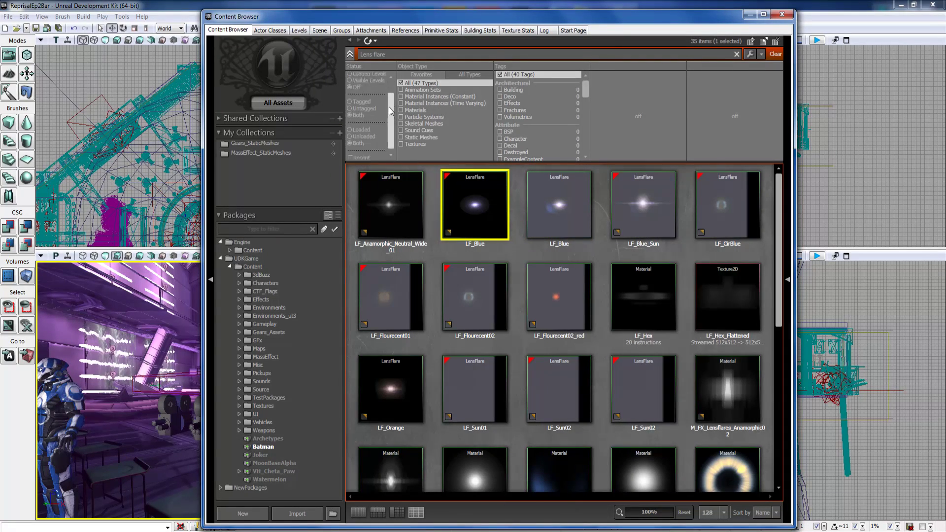
pyautogui.scroll(-1, 392, 125)
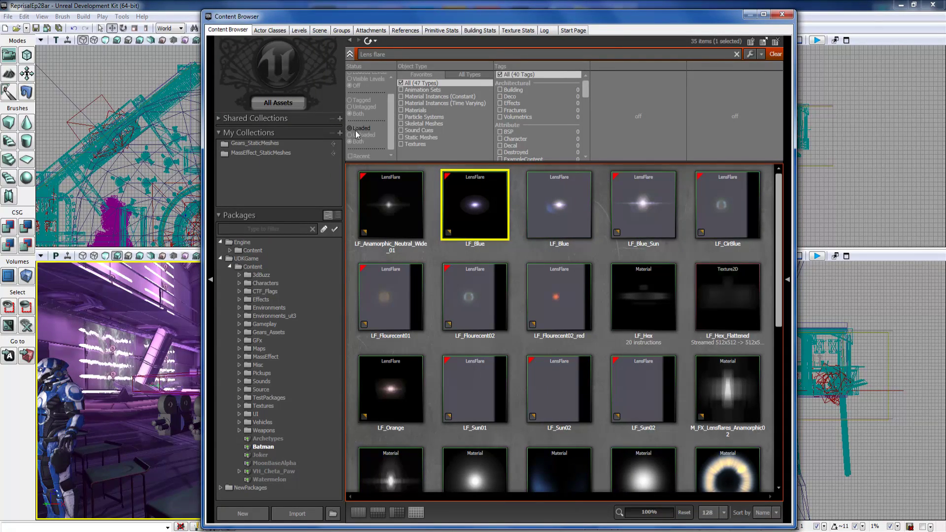
pyautogui.scroll(3, 391, 133)
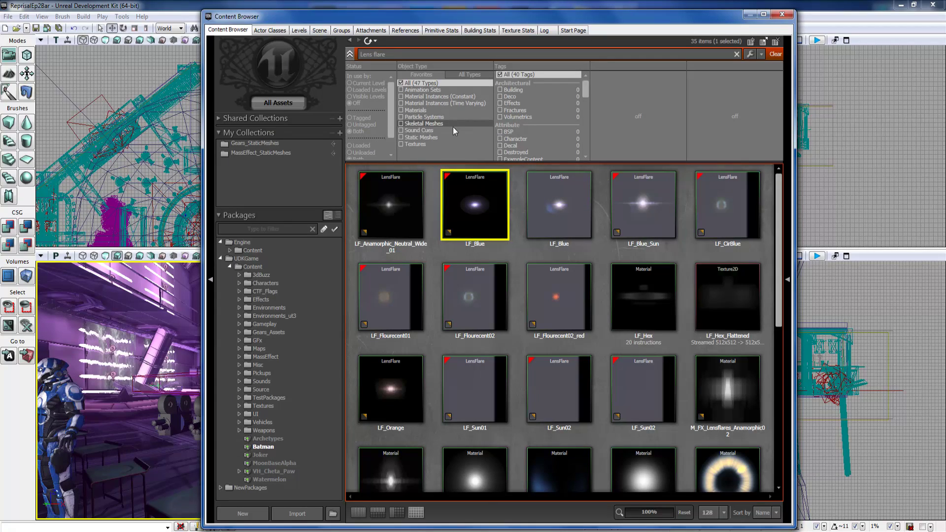
pyautogui.click(401, 124)
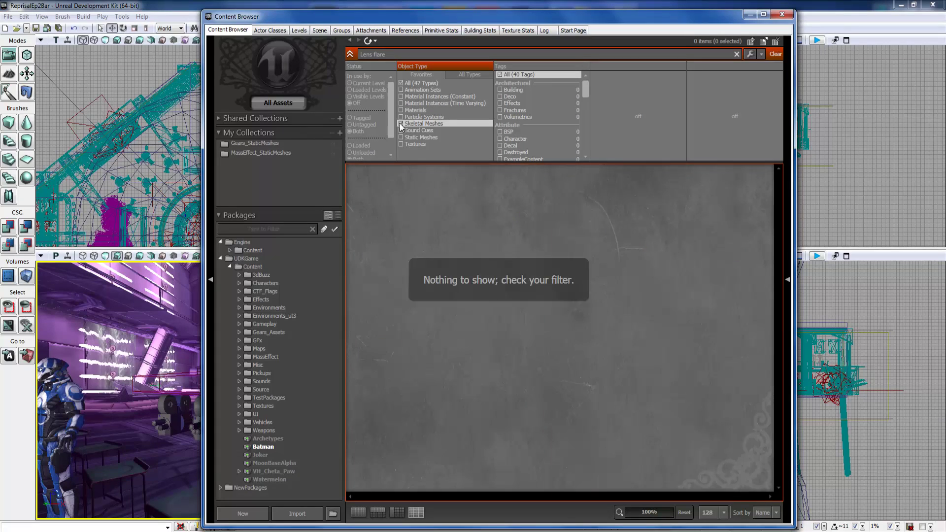
pyautogui.click(400, 83)
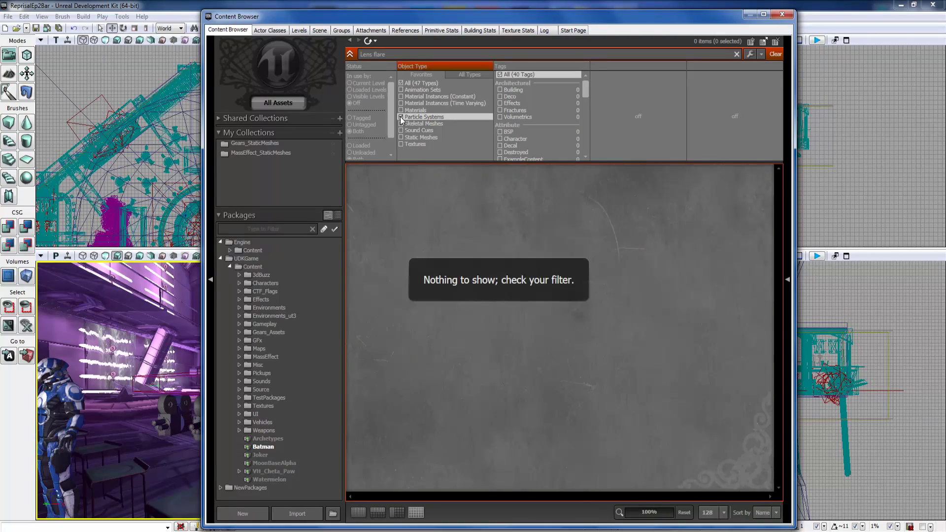
pyautogui.click(401, 84)
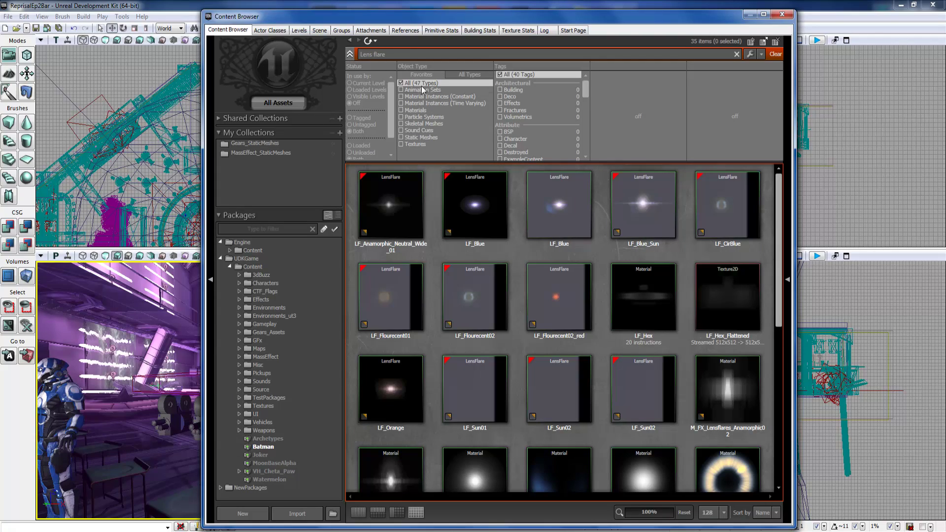
pyautogui.click(458, 77)
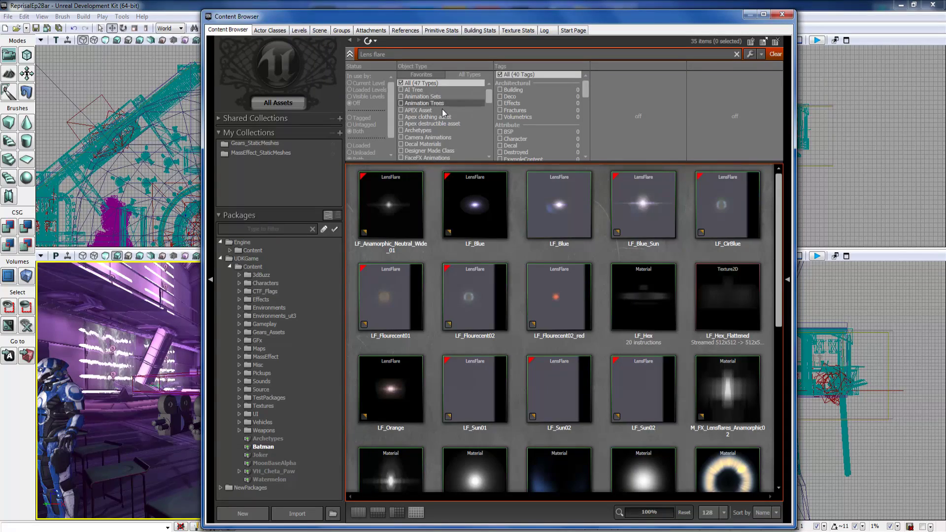
pyautogui.scroll(-5, 437, 108)
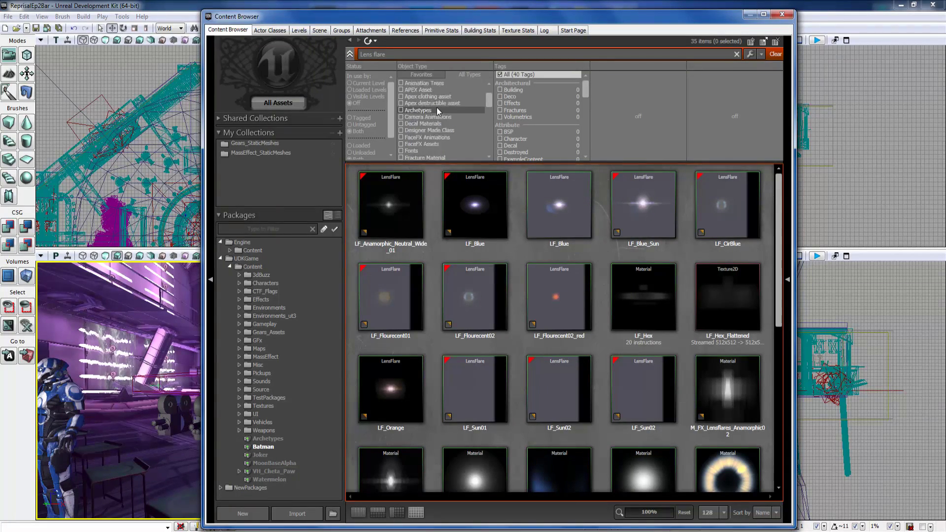
pyautogui.scroll(3, 445, 105)
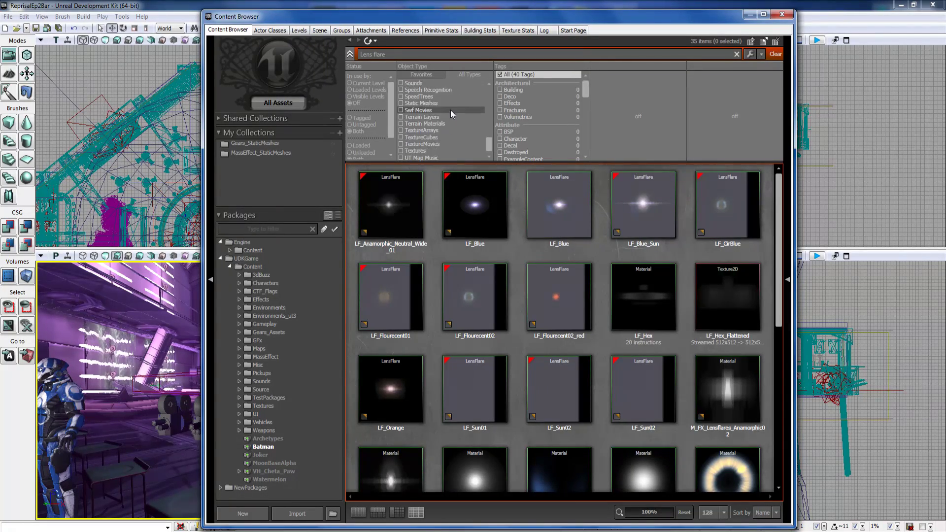
pyautogui.scroll(2, 450, 115)
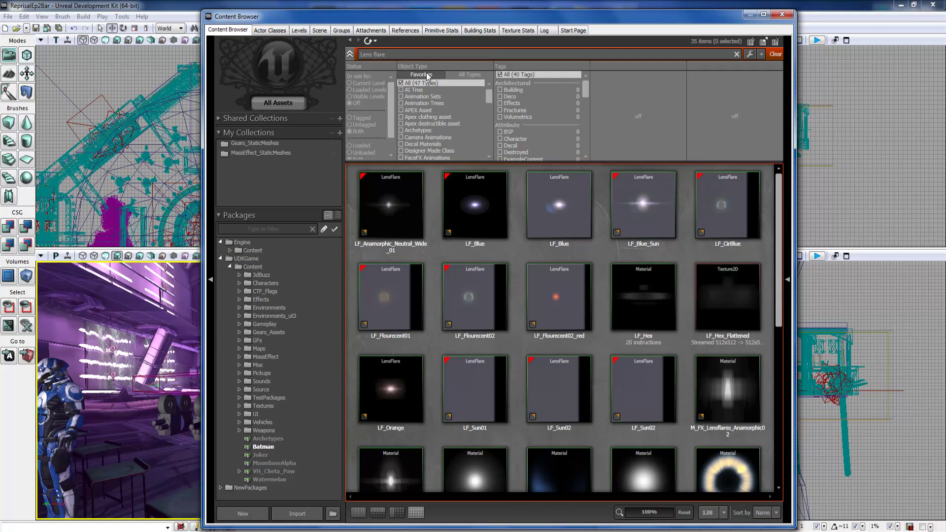
pyautogui.click(428, 75)
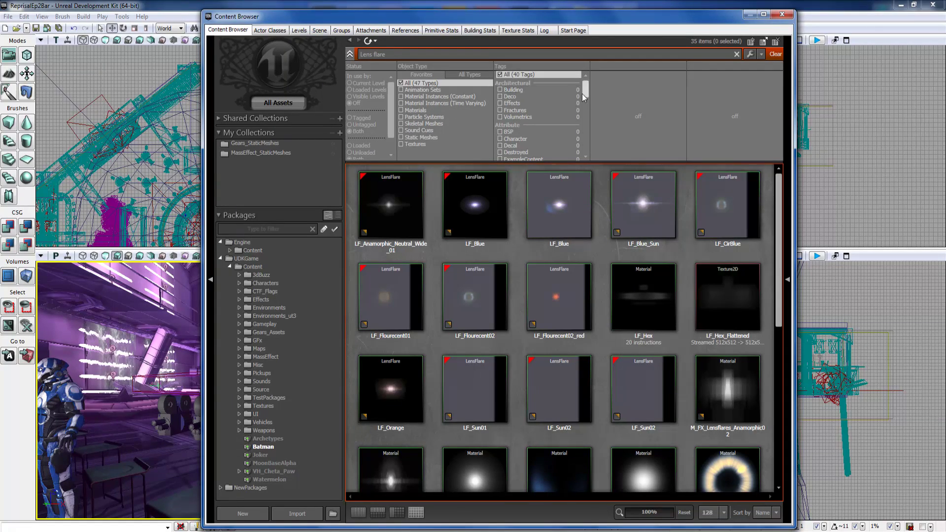
pyautogui.moveTo(587, 89)
pyautogui.mouseDown()
pyautogui.moveTo(585, 109)
pyautogui.moveTo(583, 81)
pyautogui.mouseUp()
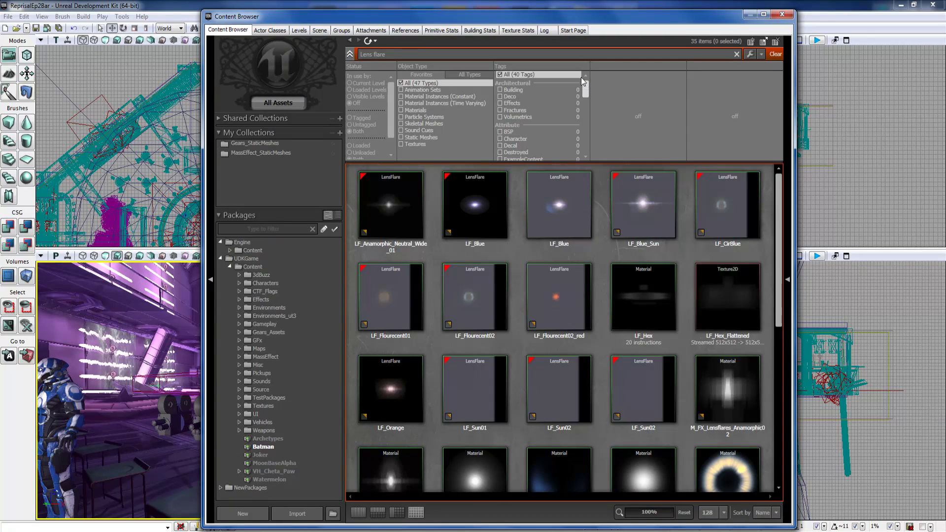
pyautogui.click(459, 200)
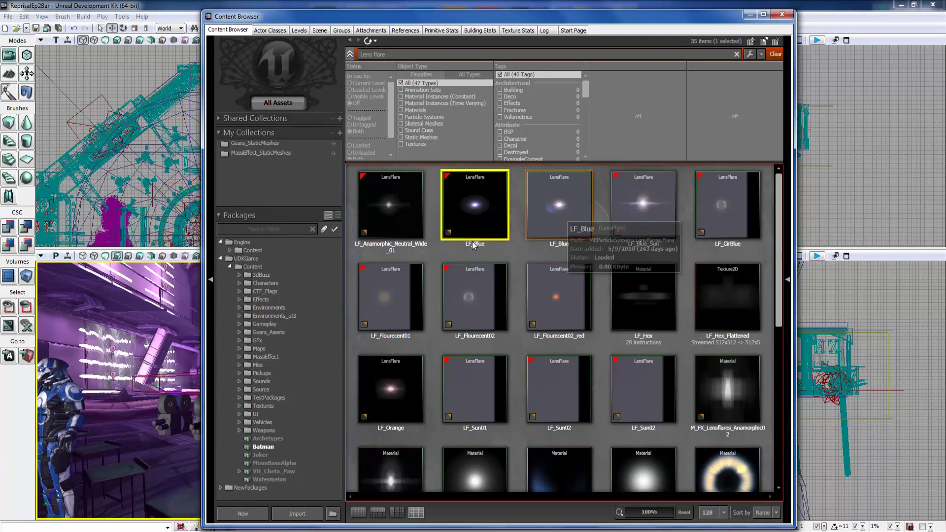
# - Try the Building tag filter, return to All (40 Tags), and clear the Lens flare search
pyautogui.click(500, 90)
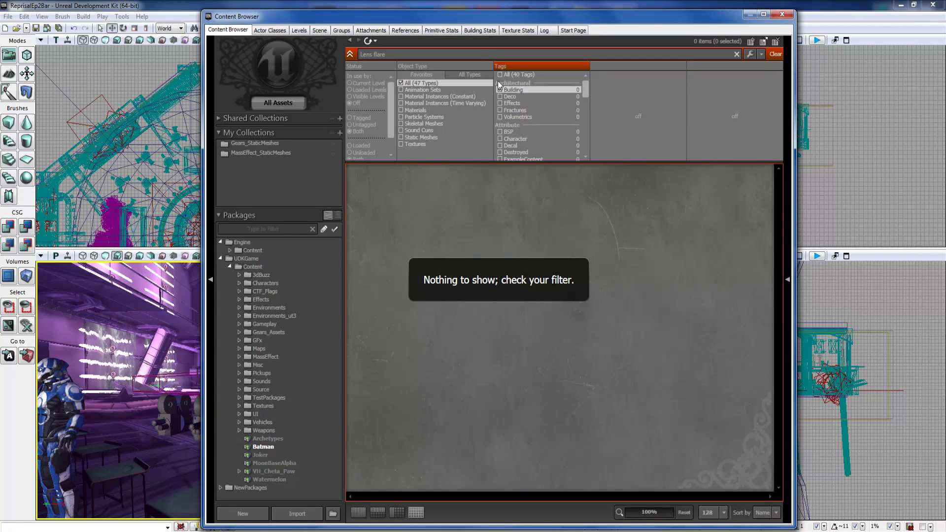
pyautogui.click(500, 75)
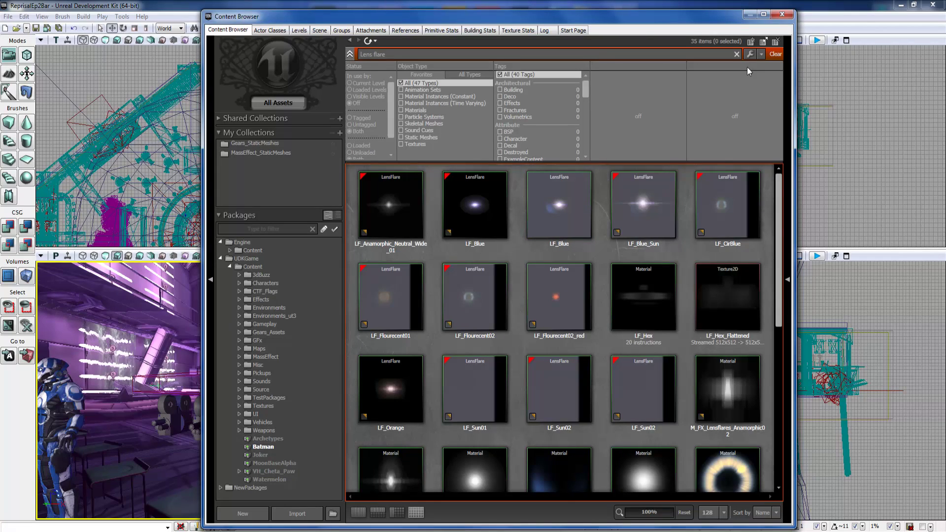
pyautogui.click(775, 55)
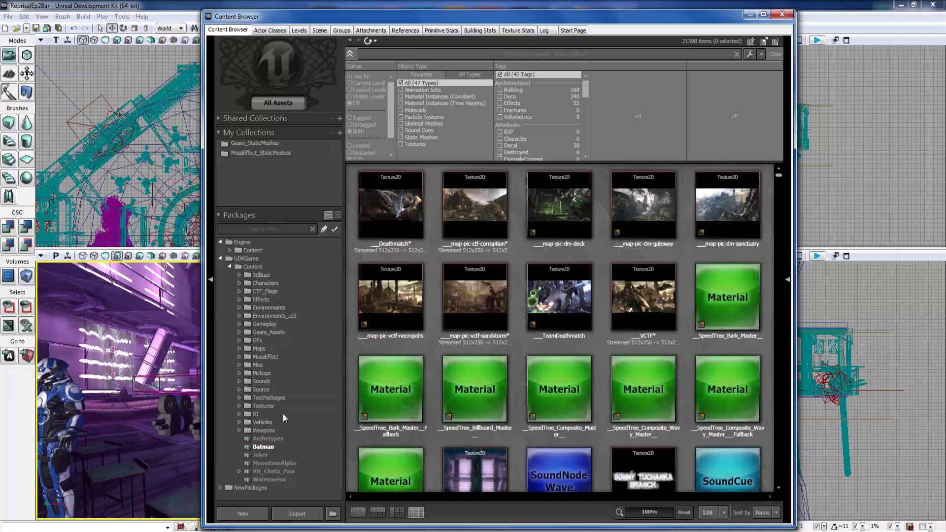
# - Browse the Archetypes, Characters and CH_All packages, then collapse Characters
pyautogui.click(274, 439)
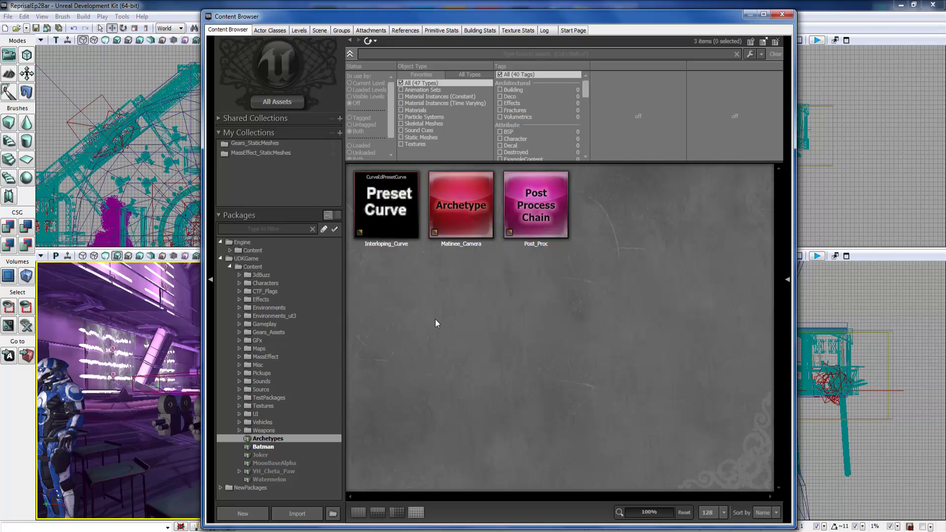
pyautogui.click(261, 282)
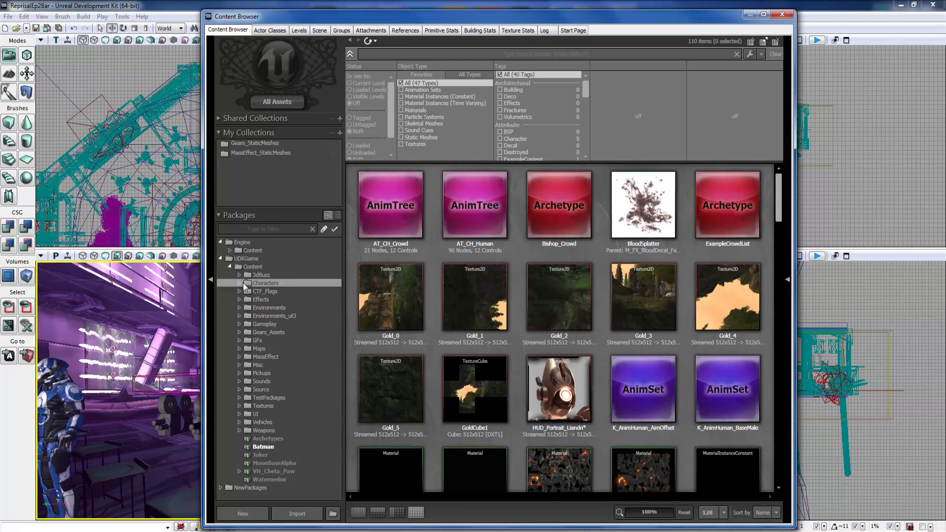
pyautogui.click(240, 282)
pyautogui.click(276, 292)
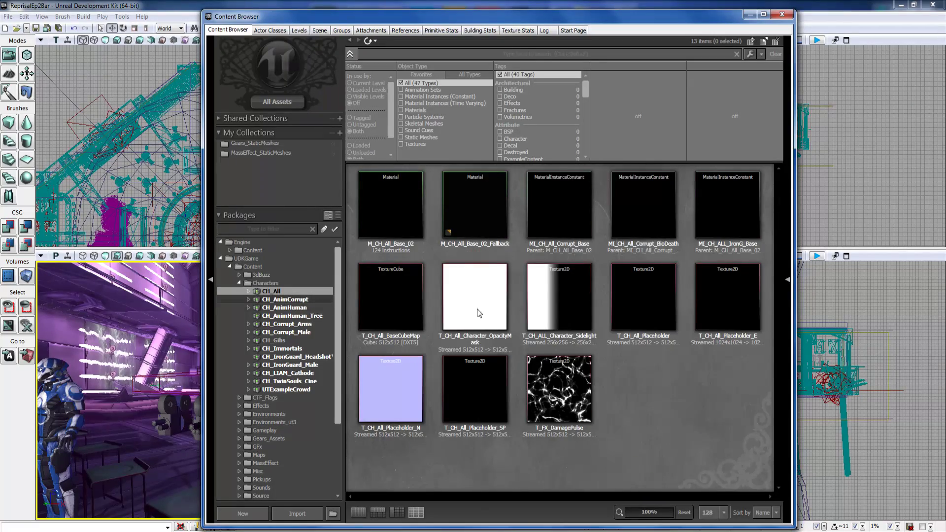
pyautogui.click(484, 341)
pyautogui.click(256, 283)
pyautogui.click(240, 283)
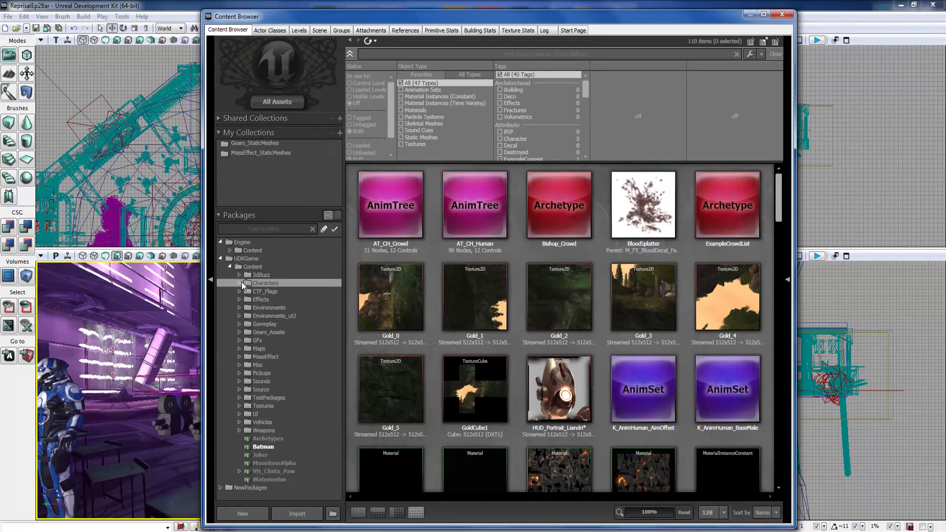
# - Change Bishop_Crowd's Dead Body Duration from 10 to 1 and close its properties
pyautogui.doubleClick(548, 206)
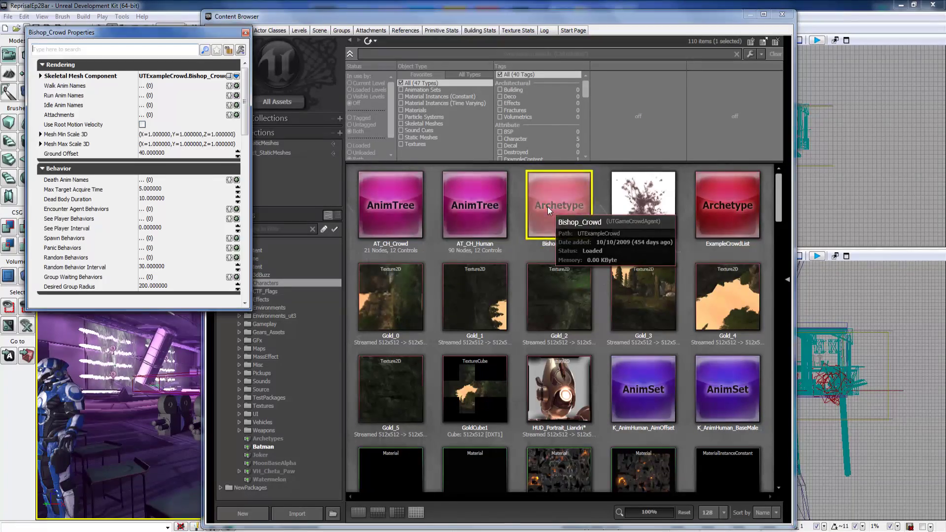
pyautogui.click(153, 199)
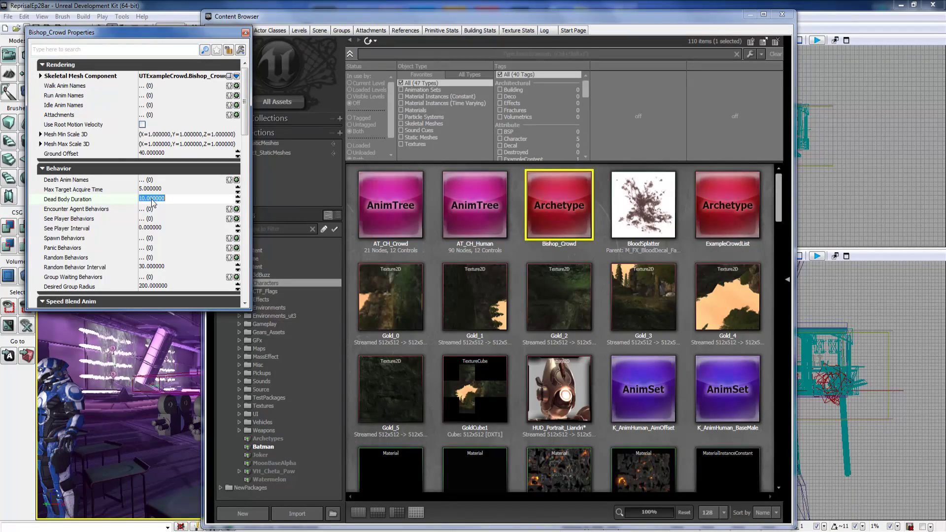
pyautogui.write('1')
pyautogui.press('Return')
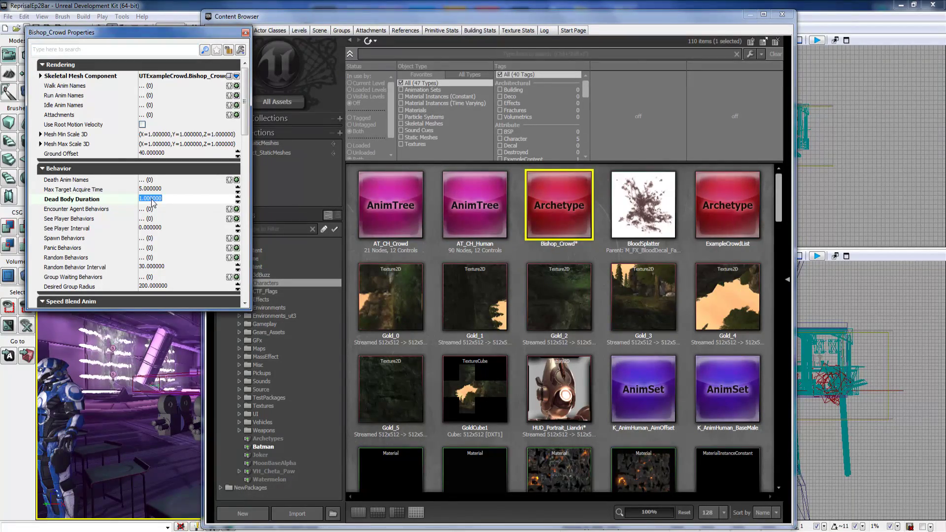
pyautogui.click(436, 232)
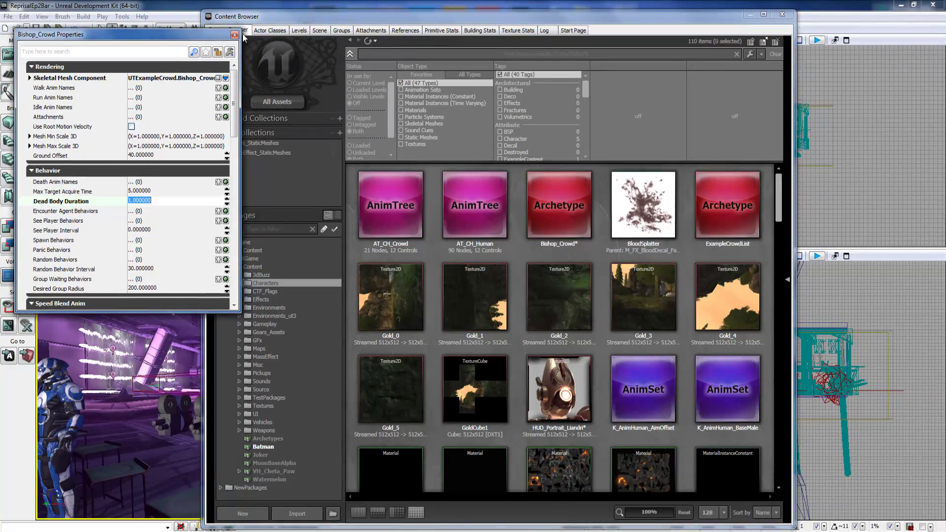
pyautogui.click(245, 32)
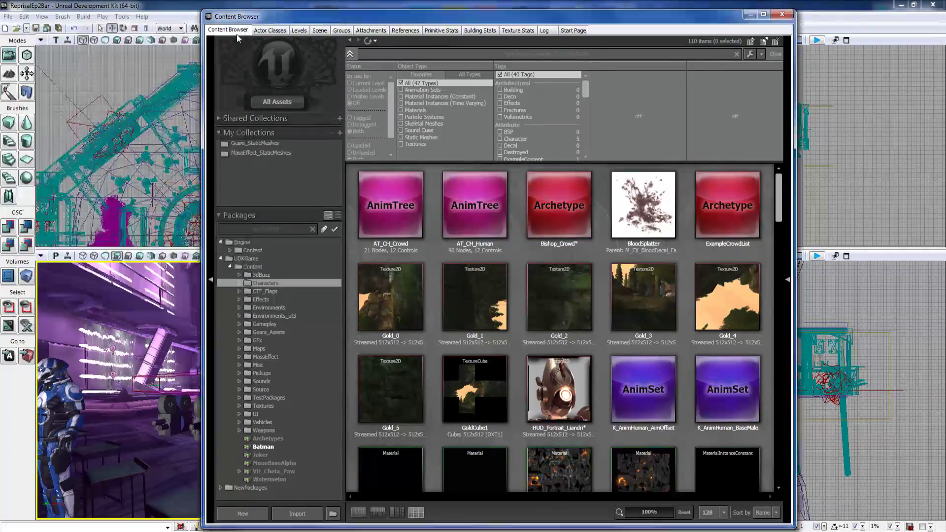
pyautogui.click(578, 244)
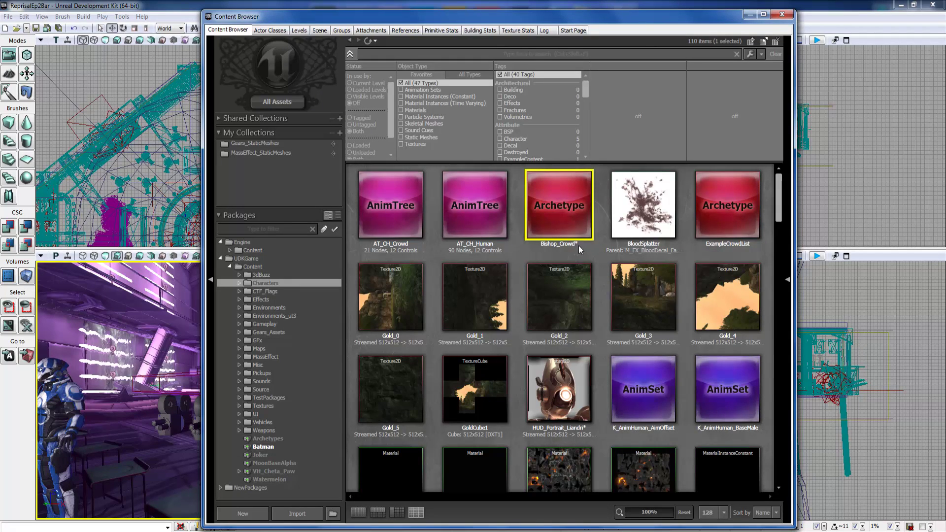
# - Expand Characters and show only the UTExampleCrowd package's four assets
pyautogui.click(240, 283)
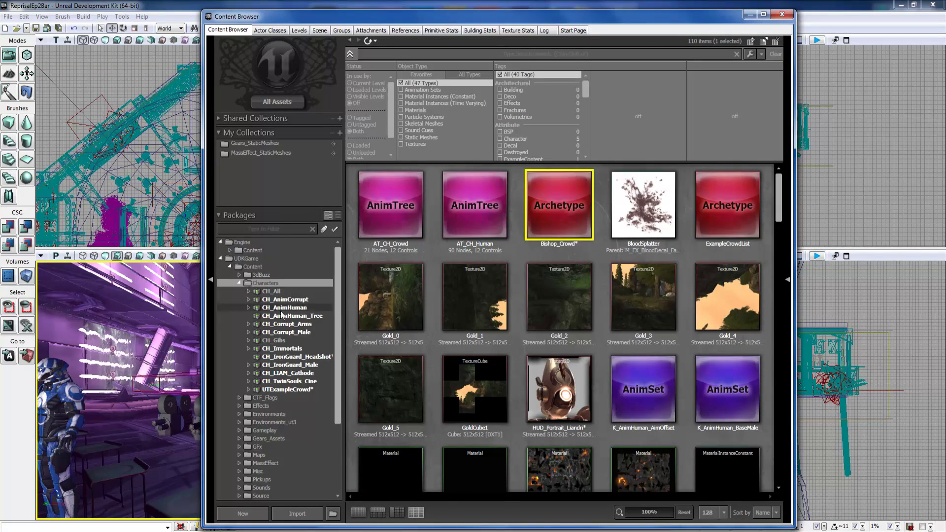
pyautogui.click(300, 389)
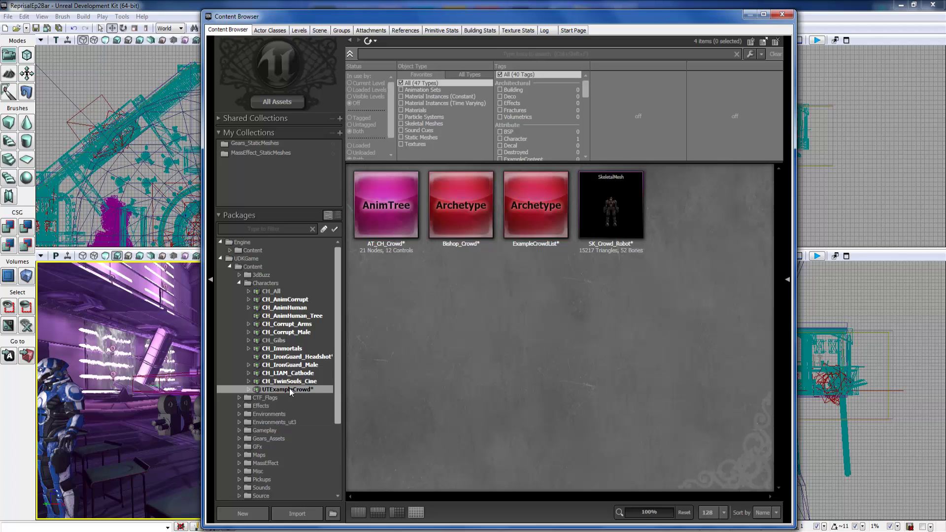
pyautogui.rightClick(290, 391)
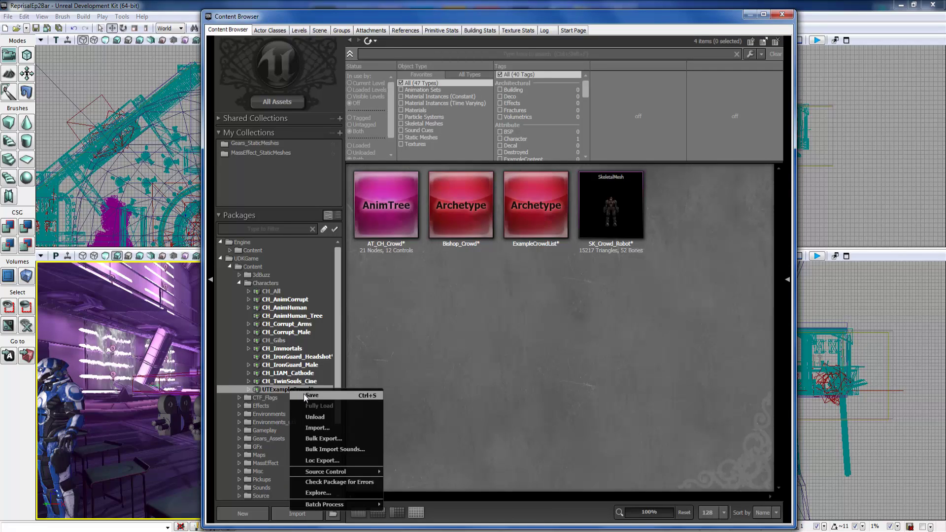
# - Save the UTExampleCrowd package and browse the CH_All package's 13 assets
pyautogui.click(304, 394)
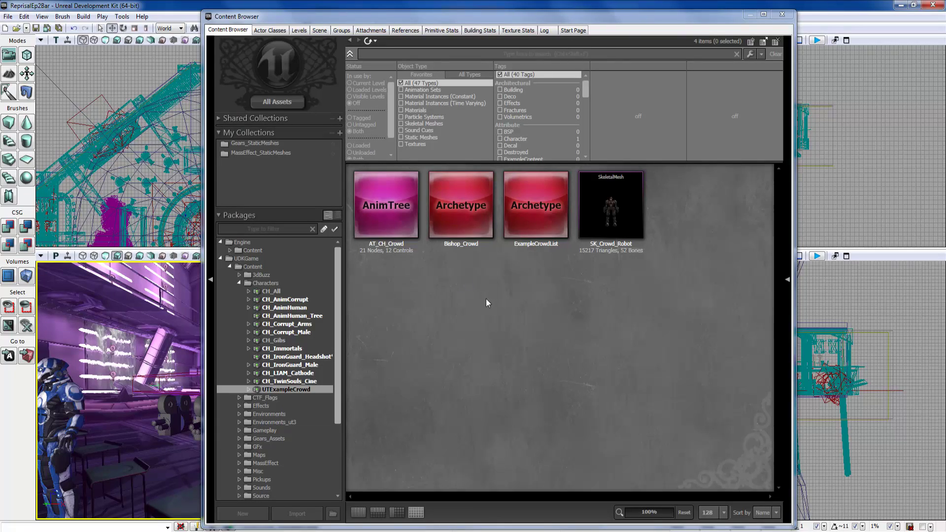
pyautogui.moveTo(337, 298); pyautogui.dragTo(342, 270)
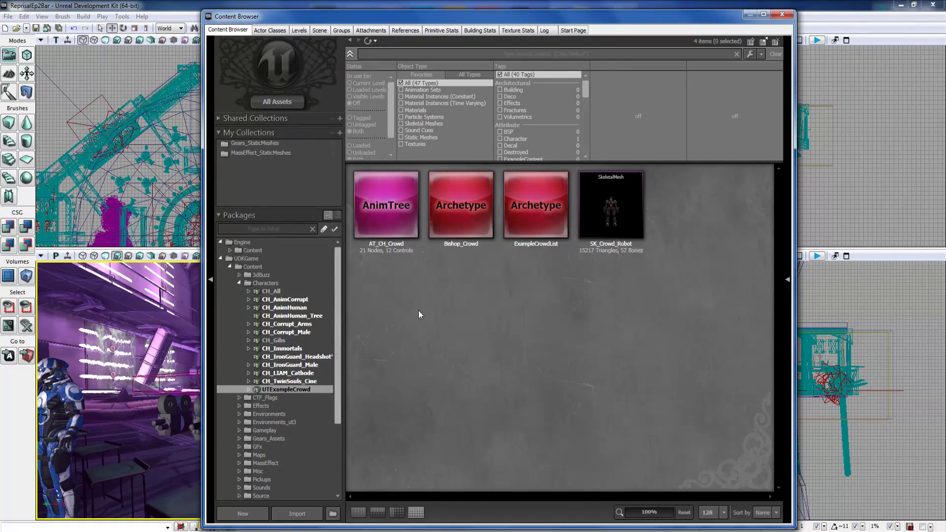
pyautogui.click(272, 291)
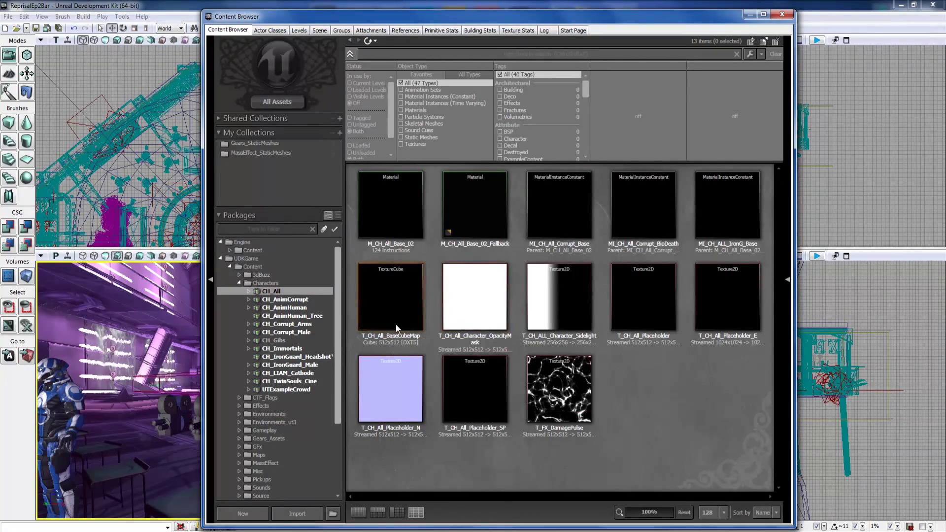
# - Browse the CH_AnimCorrupt, CH_AnimHuman, CH_AnimHuman_Tree and CH_Corrupt_Male packages
pyautogui.click(273, 300)
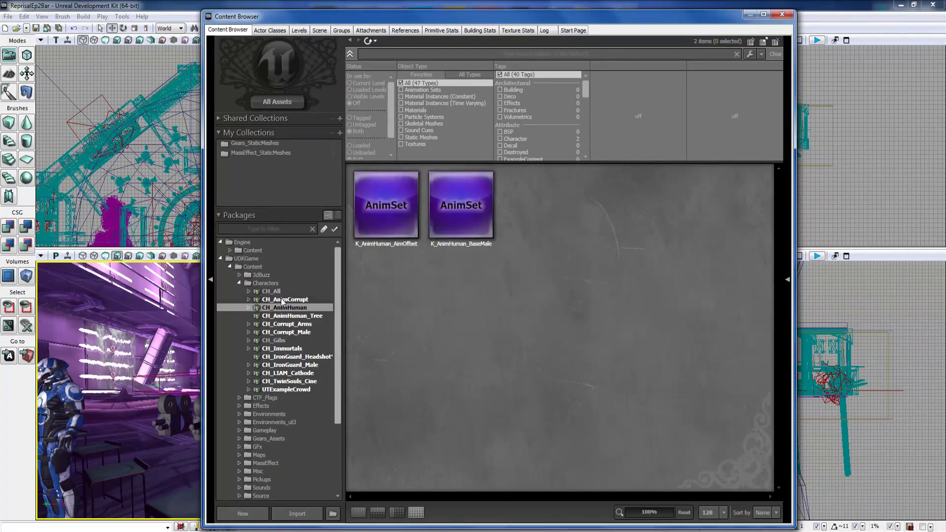
pyautogui.click(286, 308)
pyautogui.click(278, 300)
pyautogui.click(282, 308)
pyautogui.click(282, 316)
pyautogui.click(286, 332)
# - Return to CH_All and fully load the package
pyautogui.click(269, 290)
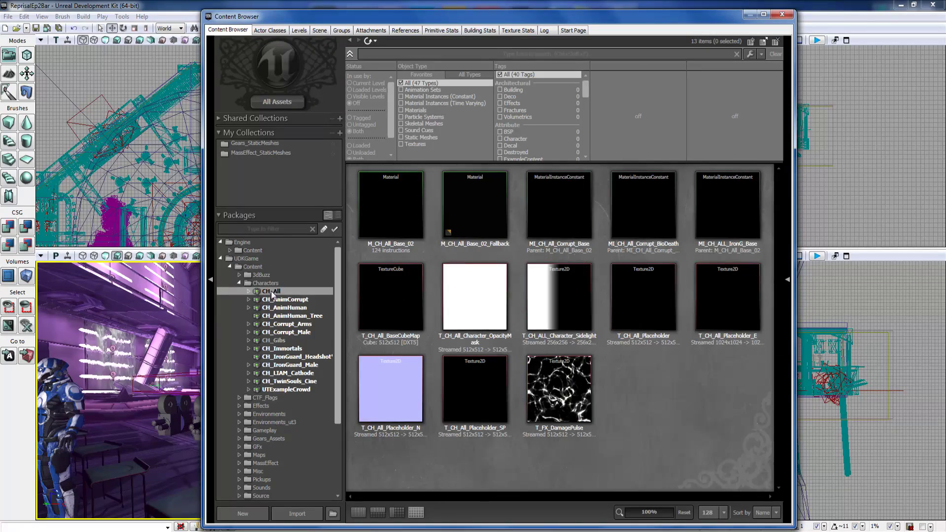
pyautogui.click(276, 307)
pyautogui.click(276, 291)
pyautogui.rightClick(276, 294)
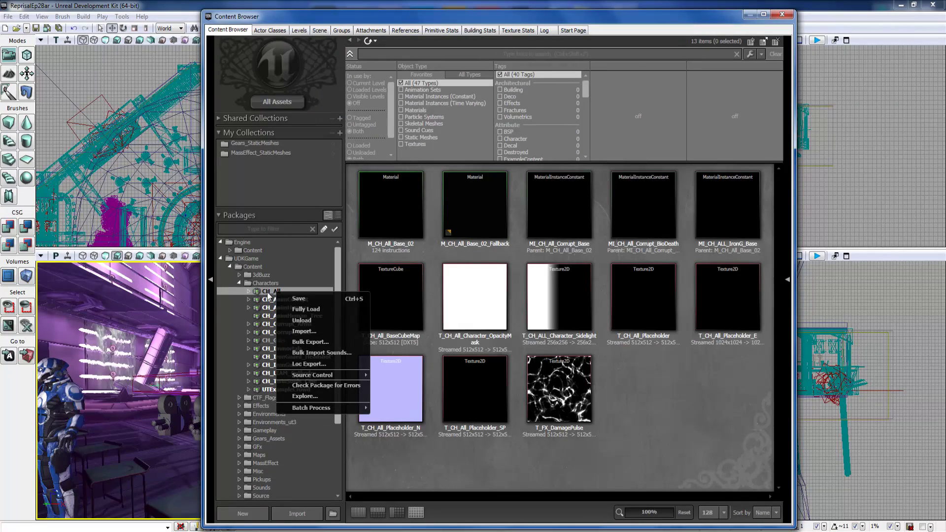
pyautogui.click(302, 309)
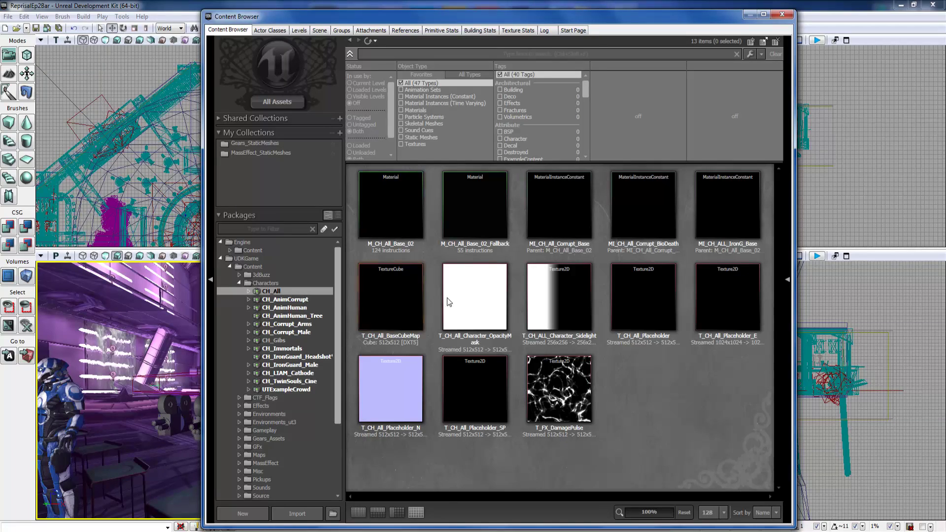
# - Open the M_CH_Gibs_Corrupt01 material from CH_Gibs in the material editor, then close it
pyautogui.moveTo(578, 311)
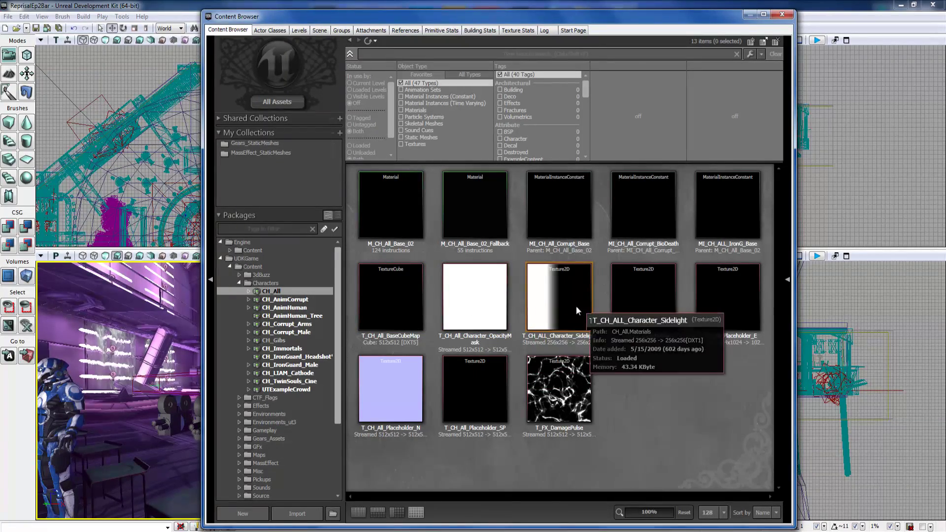
pyautogui.click(273, 341)
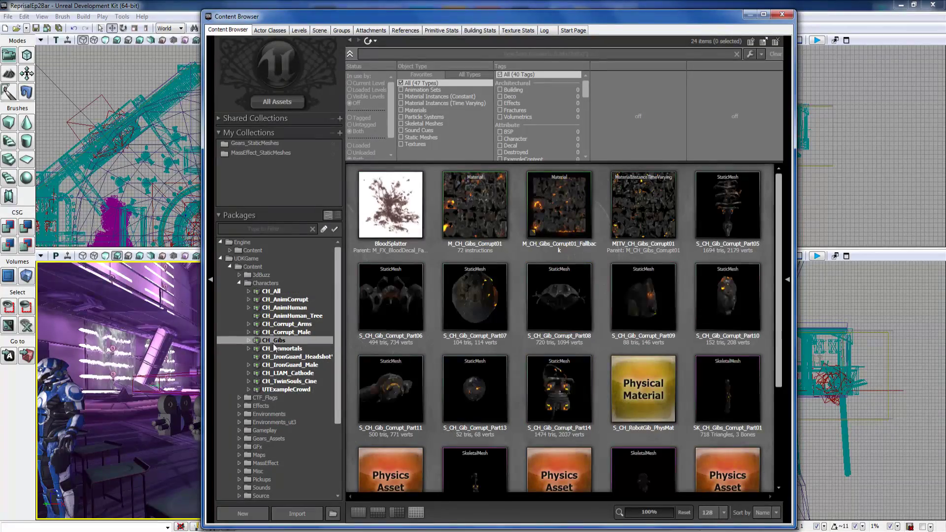
pyautogui.scroll(-1, 613, 354)
pyautogui.scroll(1, 602, 342)
pyautogui.click(477, 220)
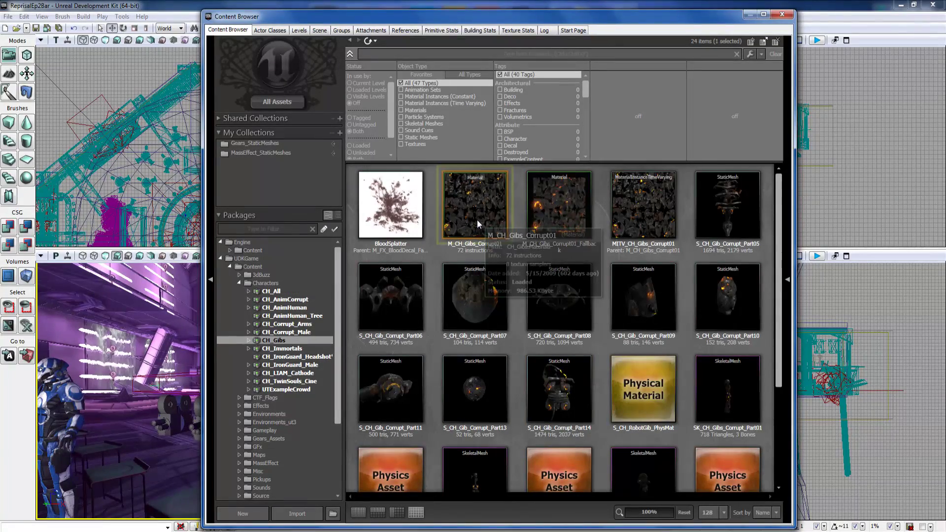
pyautogui.doubleClick(477, 220)
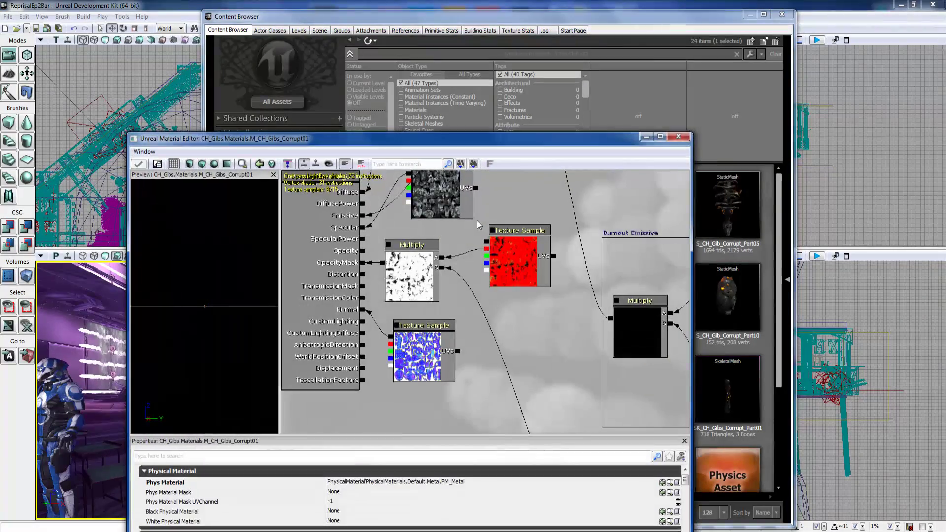
pyautogui.click(678, 136)
# - Collapse Characters to list all 110 of its assets and bring up the New asset dialog
pyautogui.click(285, 348)
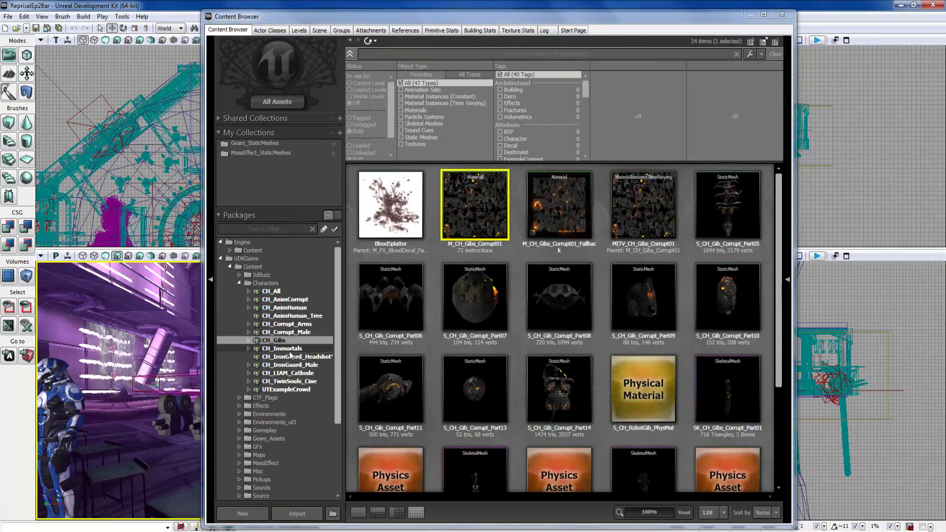
pyautogui.click(278, 340)
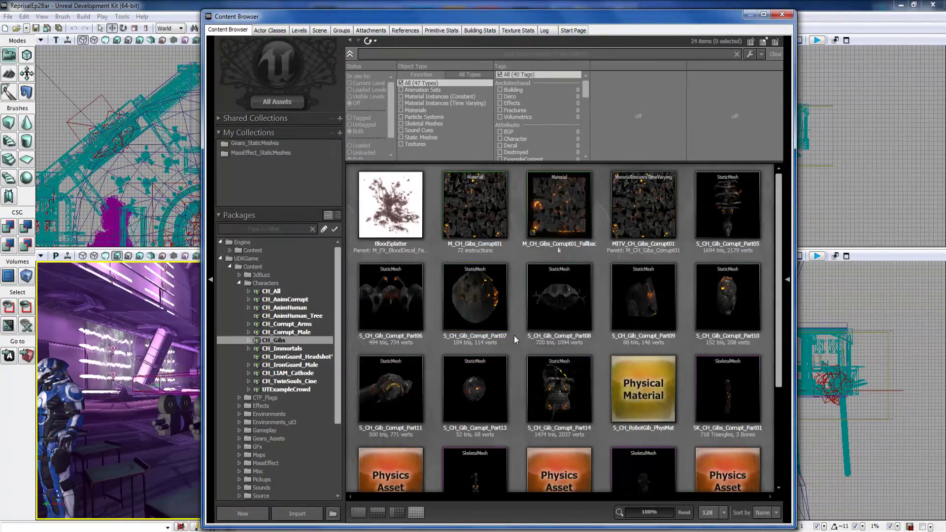
pyautogui.scroll(-3, 514, 336)
pyautogui.scroll(3, 486, 320)
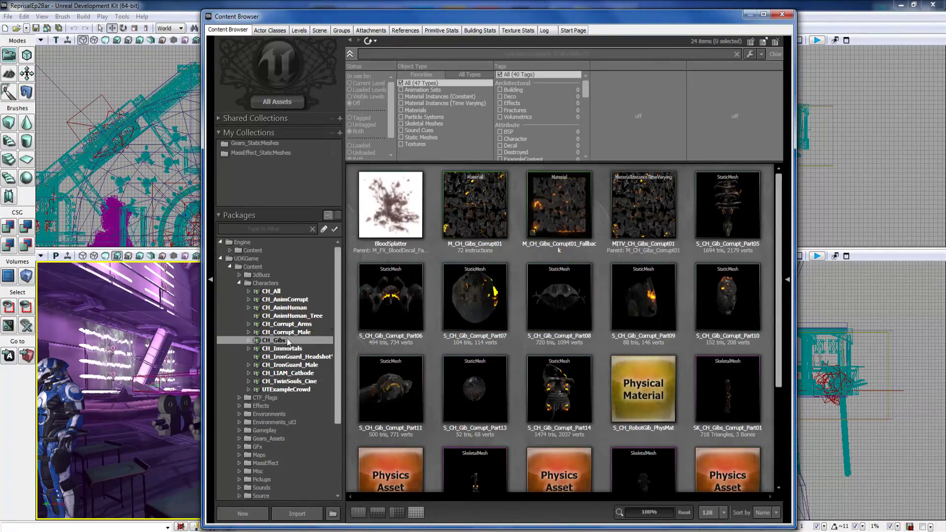
pyautogui.scroll(-2, 306, 335)
pyautogui.scroll(2, 296, 325)
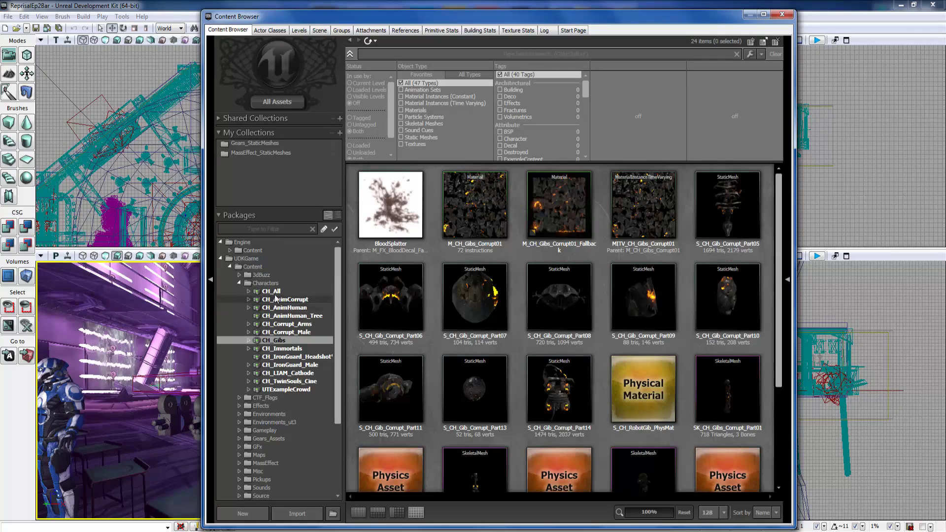
pyautogui.click(239, 284)
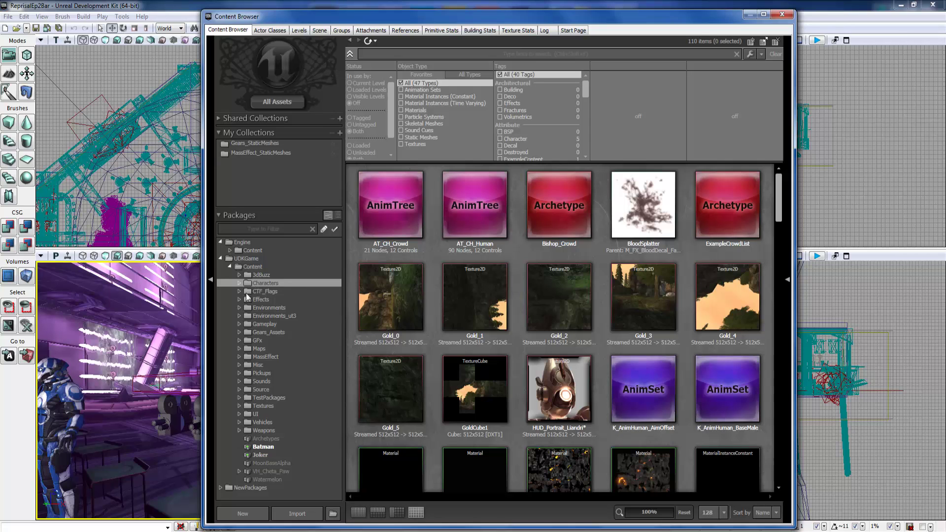
pyautogui.click(239, 284)
pyautogui.click(271, 292)
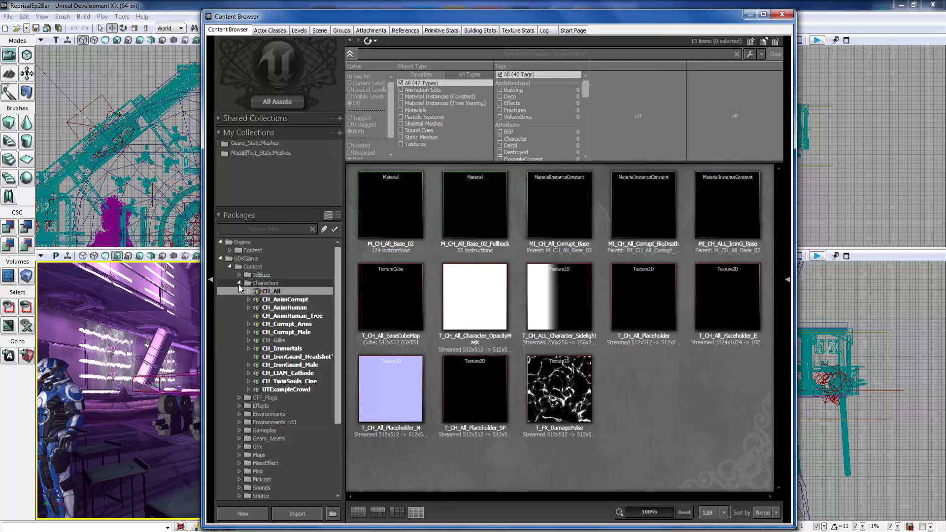
pyautogui.click(238, 283)
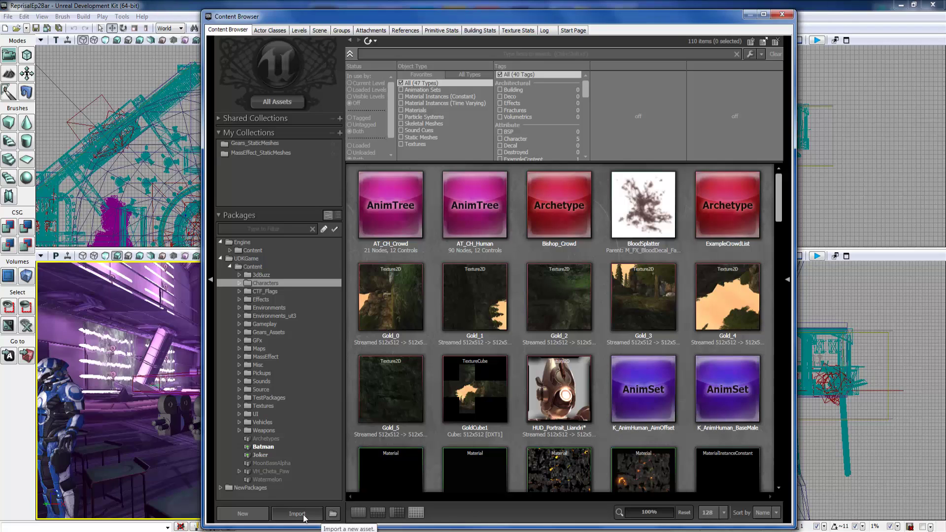
pyautogui.click(243, 514)
pyautogui.click(415, 250)
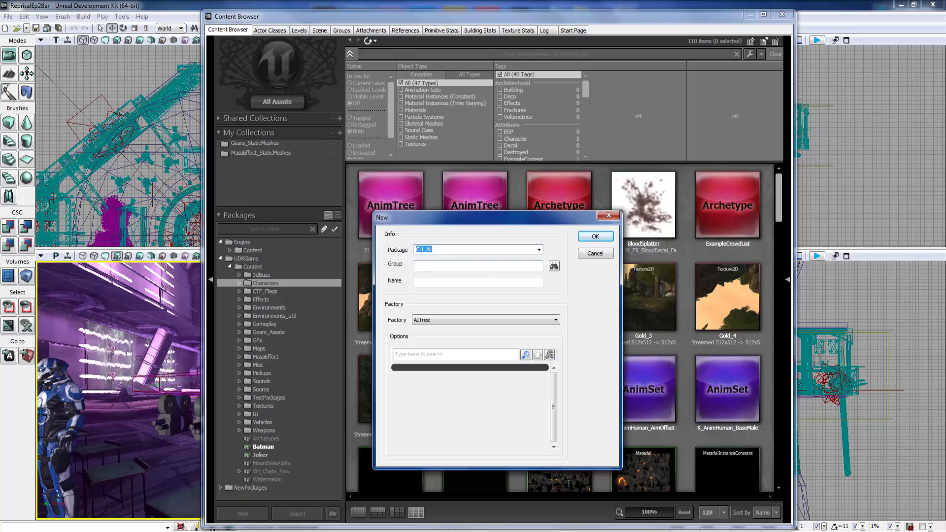
# - Cancel and reopen the New asset dialog, checking the existing packages list
pyautogui.click(595, 253)
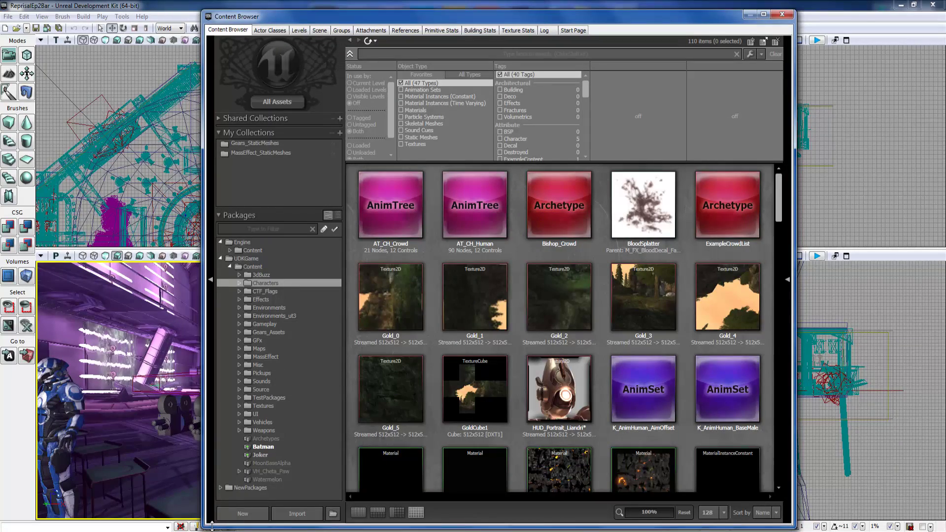
pyautogui.click(243, 515)
pyautogui.click(597, 253)
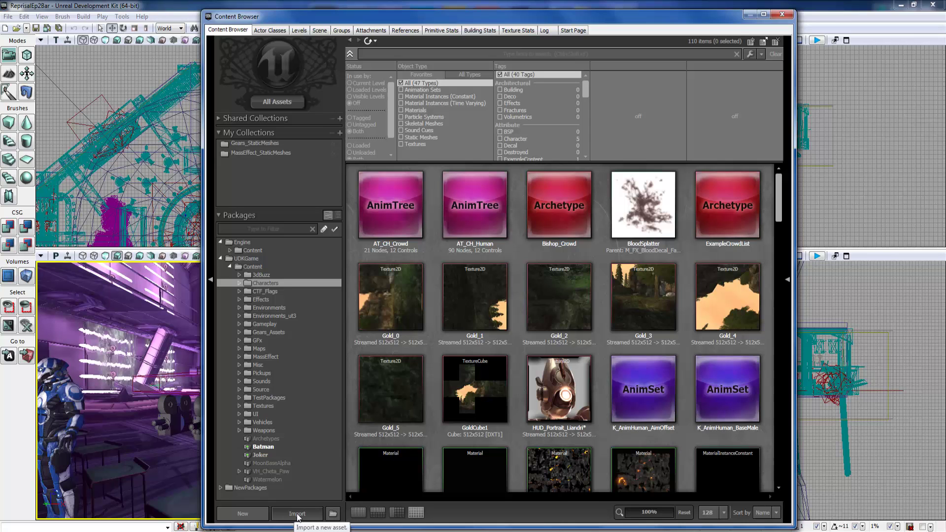
pyautogui.click(243, 514)
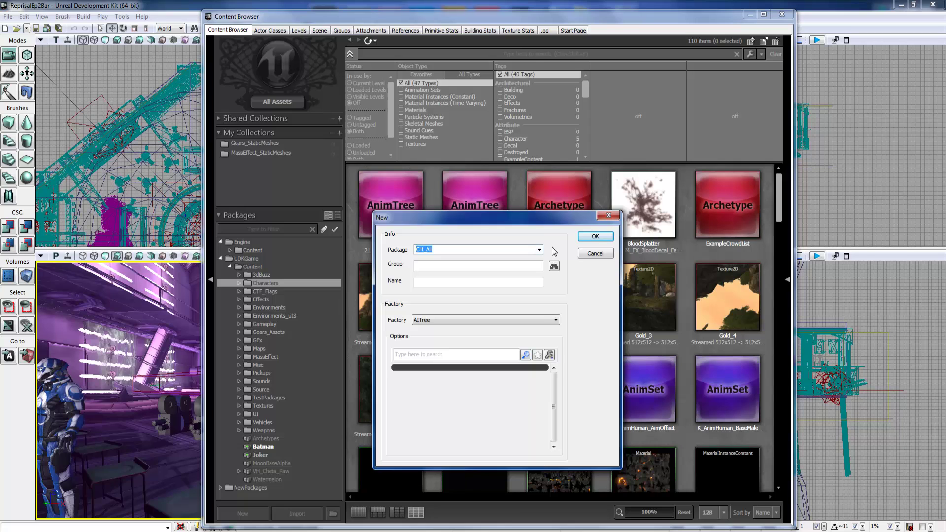
pyautogui.click(539, 249)
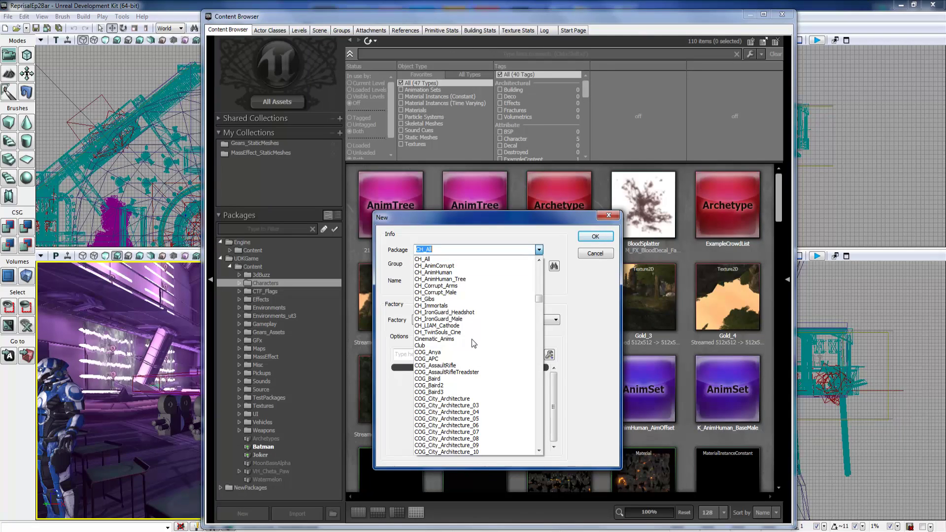
pyautogui.click(539, 249)
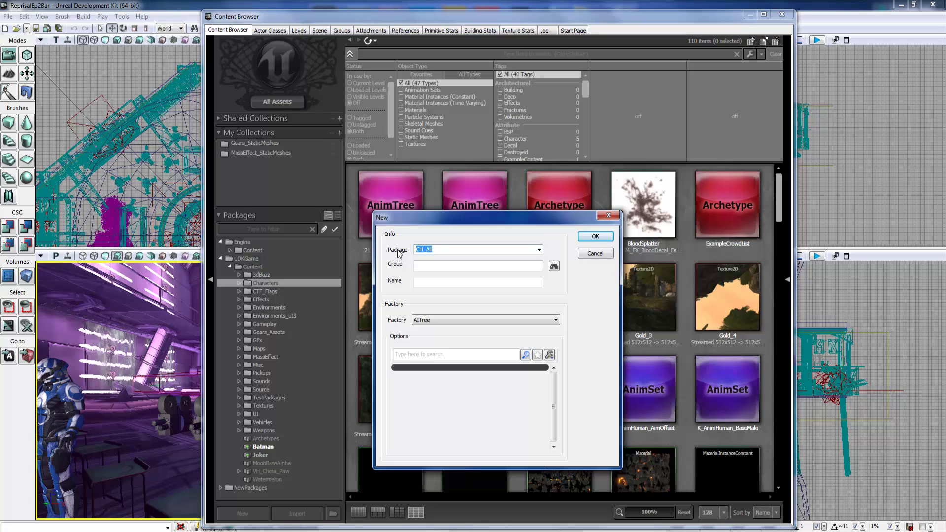
# - Create a SoundCue named MeowMeow in package Meow, group group1
pyautogui.write('Meow')
pyautogui.click(478, 267)
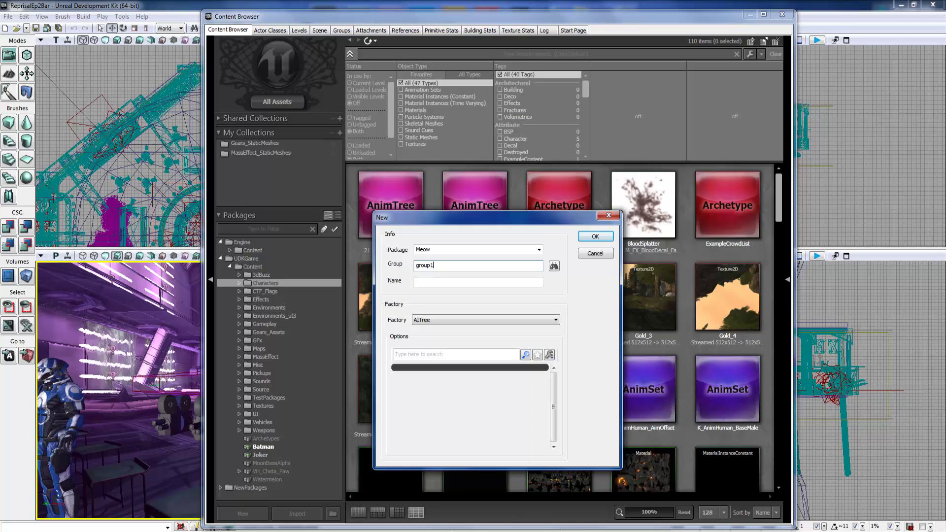
pyautogui.click(478, 282)
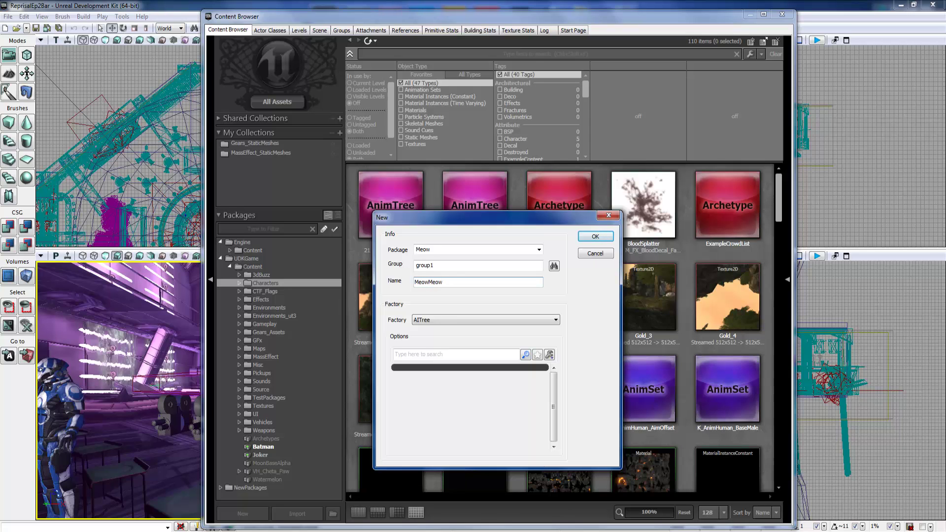
pyautogui.click(439, 321)
pyautogui.click(471, 318)
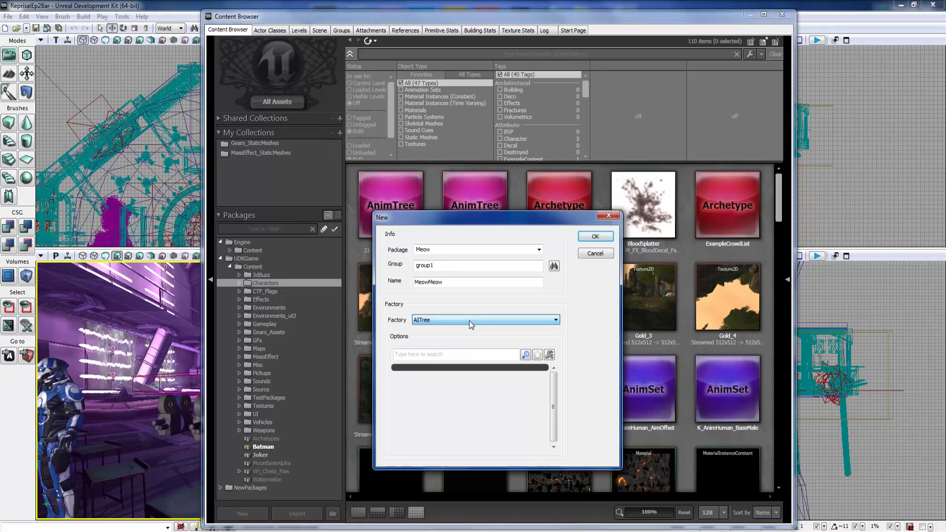
pyautogui.click(469, 320)
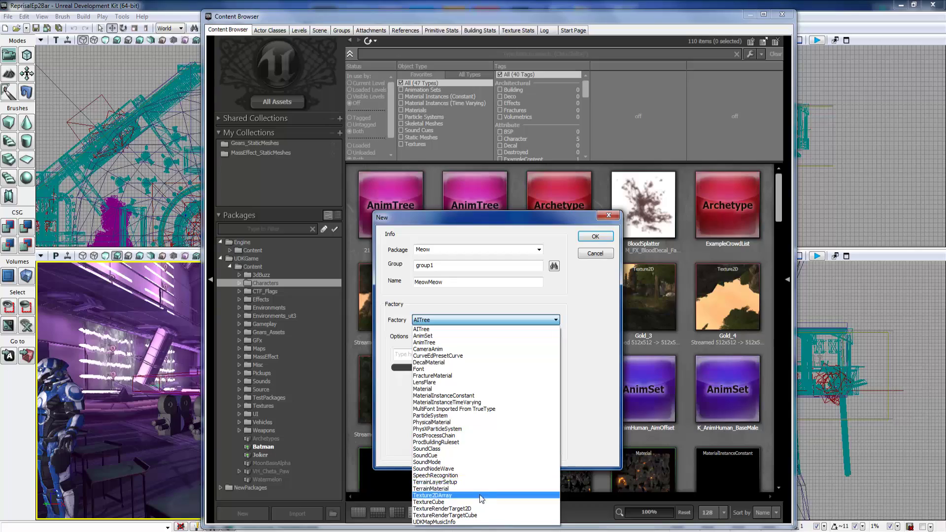
pyautogui.click(458, 455)
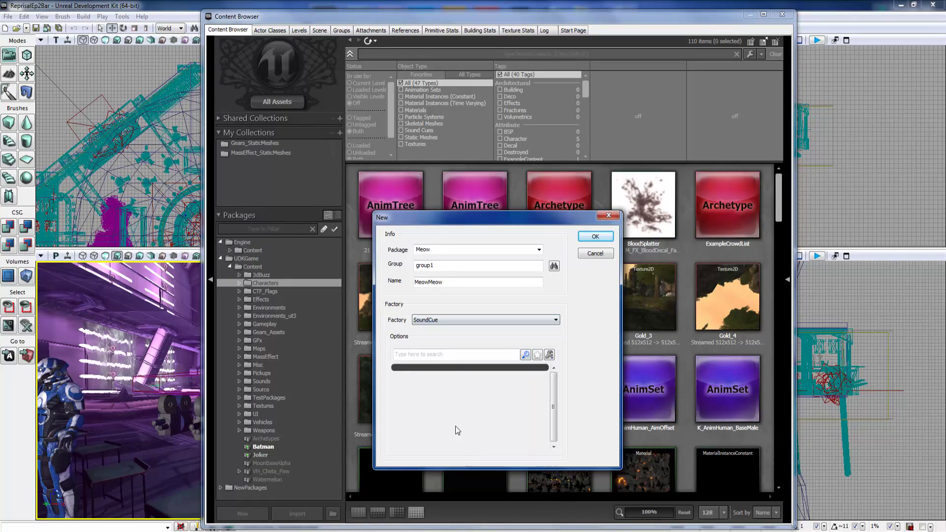
pyautogui.click(594, 237)
# - Look over the MeowMeow SoundCue graph, then close the SoundCue Editor
pyautogui.moveTo(306, 139); pyautogui.dragTo(393, 99)
pyautogui.moveTo(359, 277); pyautogui.dragTo(421, 250)
pyautogui.scroll(-1, 421, 249)
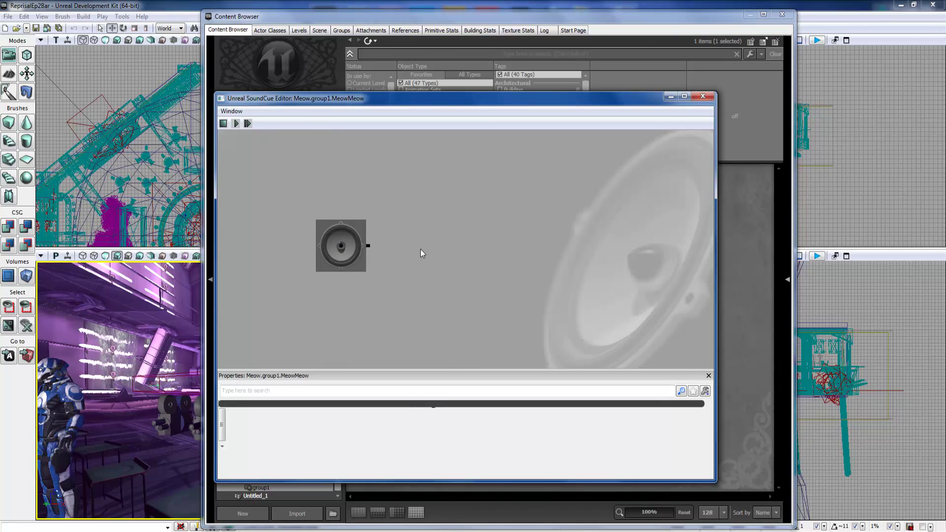
pyautogui.scroll(2, 478, 224)
pyautogui.moveTo(481, 226); pyautogui.dragTo(445, 247)
pyautogui.scroll(-2, 415, 223)
pyautogui.scroll(1, 416, 228)
pyautogui.click(702, 98)
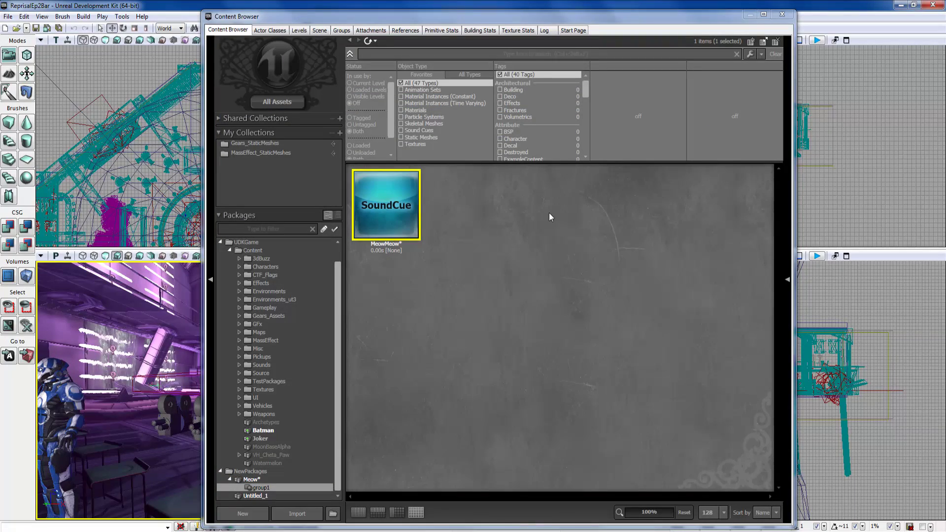
# - Back in the Content Browser, select the Meow package itself rather than group1
pyautogui.click(337, 434)
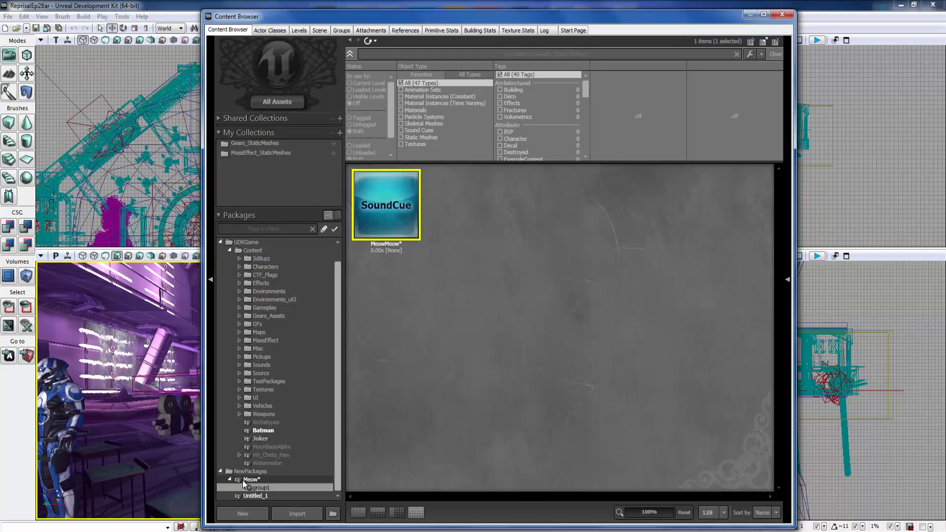
pyautogui.click(241, 480)
pyautogui.click(252, 490)
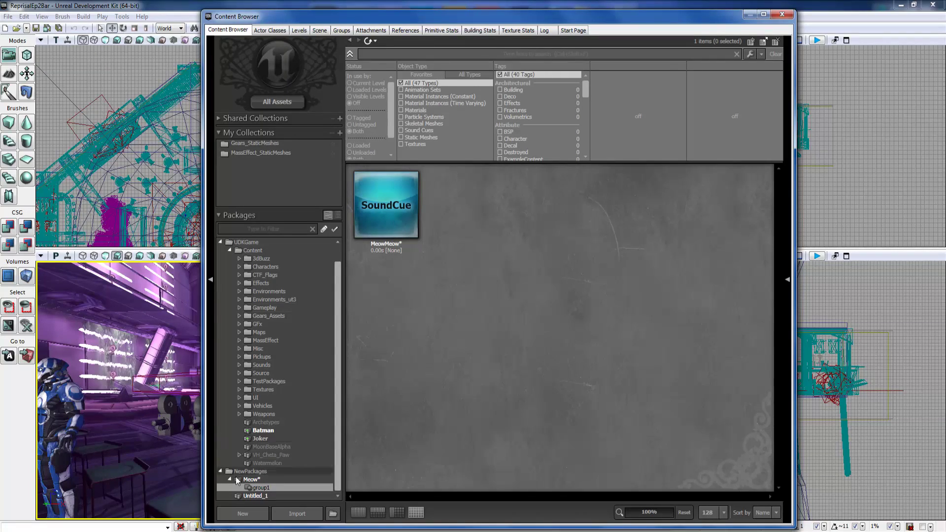
pyautogui.click(238, 480)
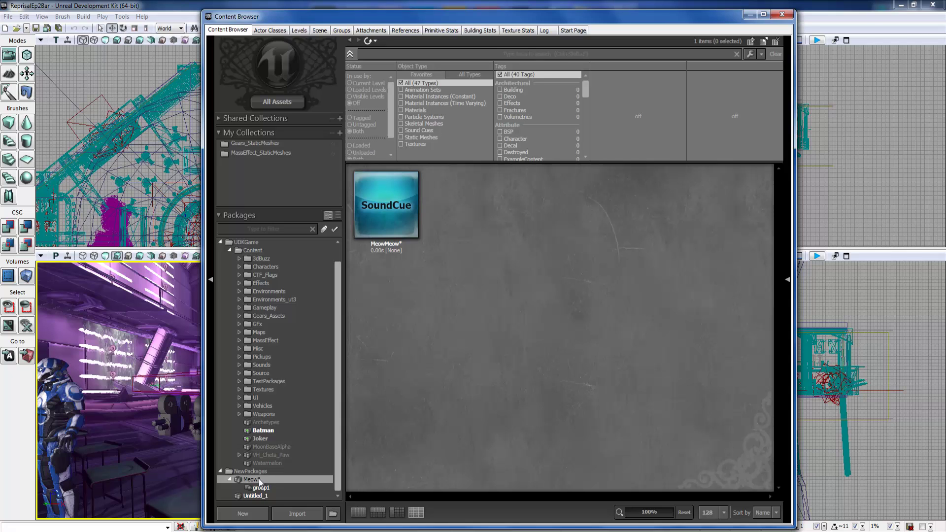
pyautogui.rightClick(250, 481)
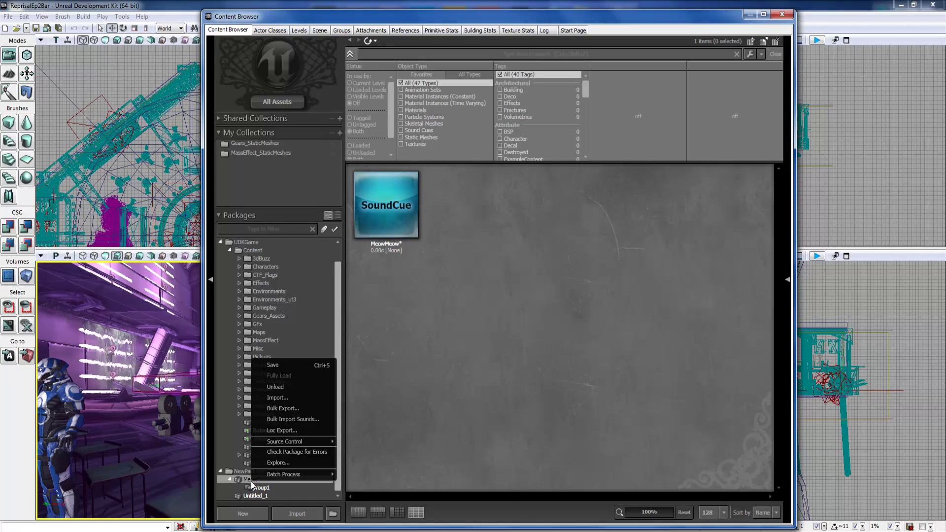
pyautogui.click(470, 371)
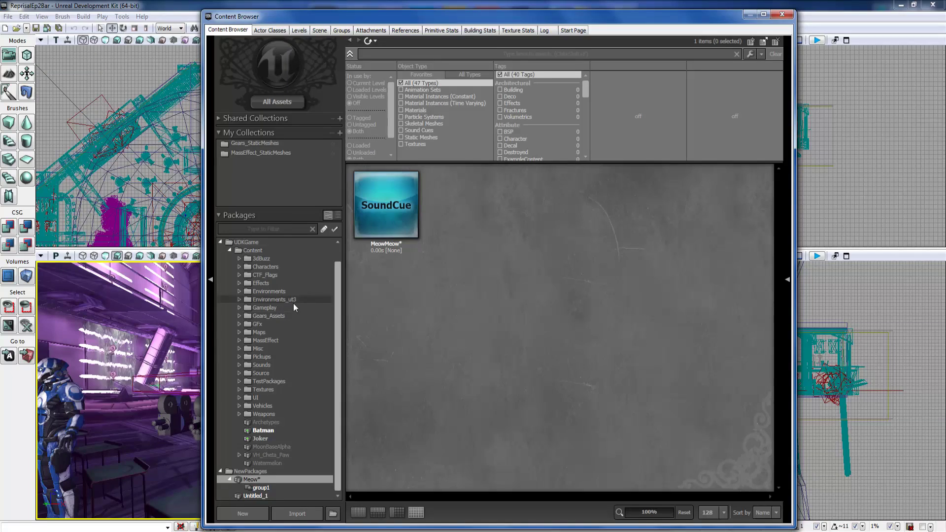
pyautogui.rightClick(250, 478)
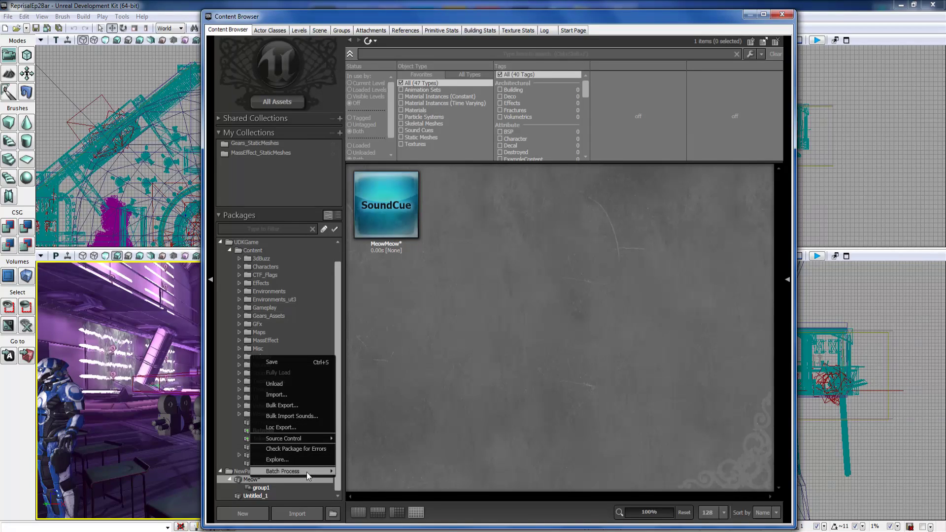
pyautogui.click(380, 395)
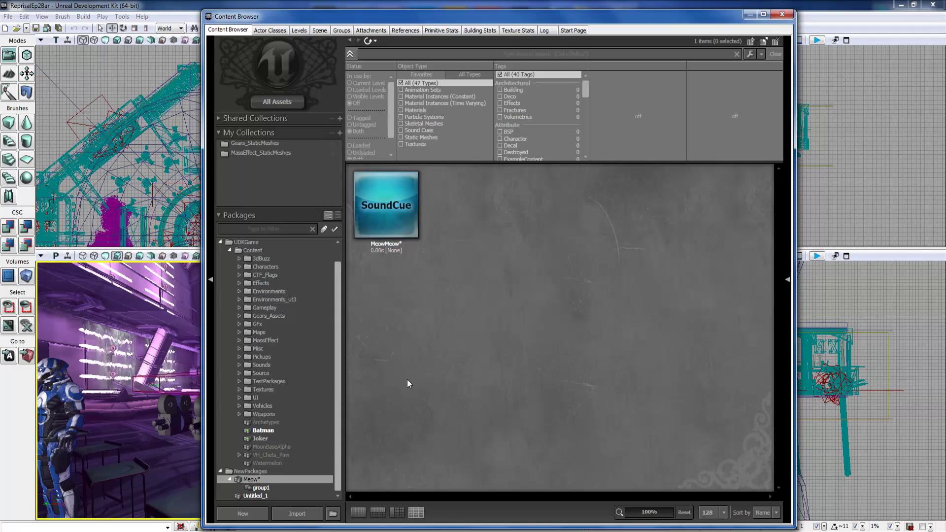
# - Start an import and browse to C:\Program Files (x86)\Steam\steamapps\common
pyautogui.click(297, 513)
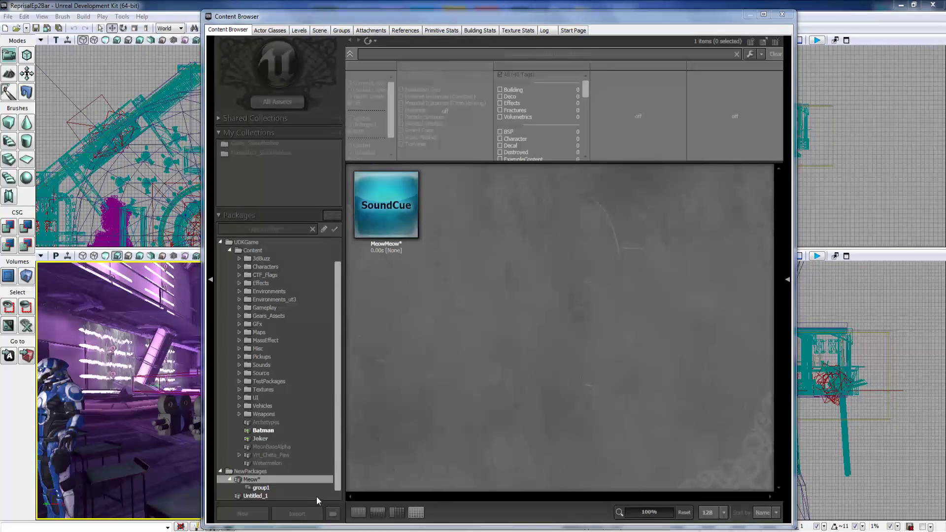
pyautogui.moveTo(232, 31); pyautogui.dragTo(406, 45)
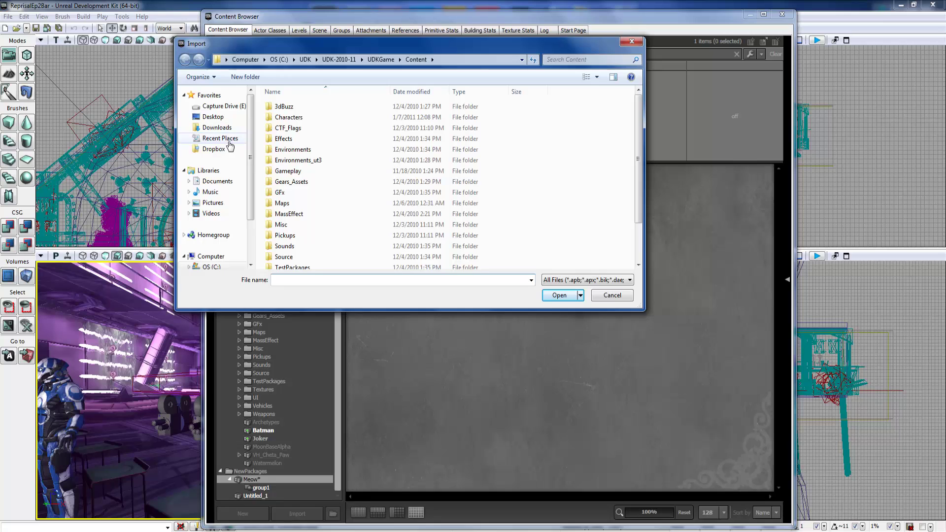
pyautogui.moveTo(251, 196); pyautogui.dragTo(249, 227)
pyautogui.click(212, 220)
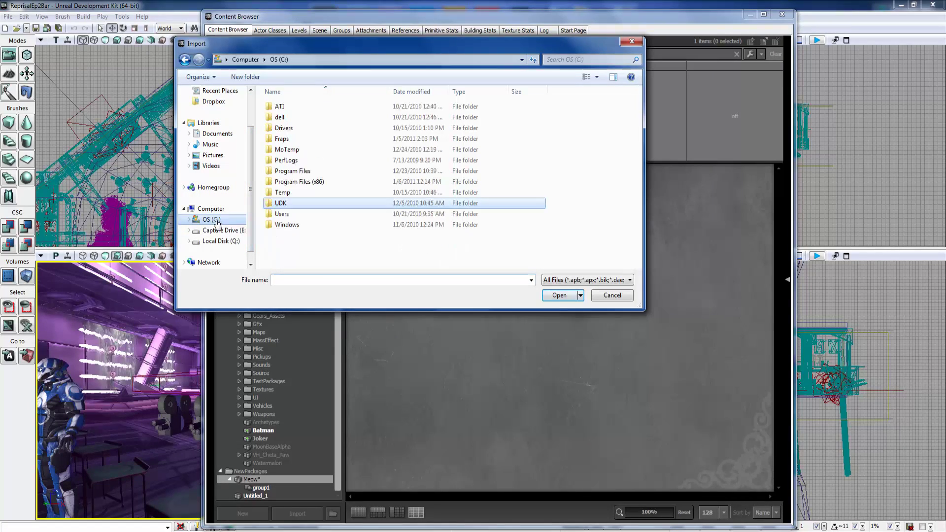
pyautogui.doubleClick(329, 183)
pyautogui.scroll(-15, 345, 187)
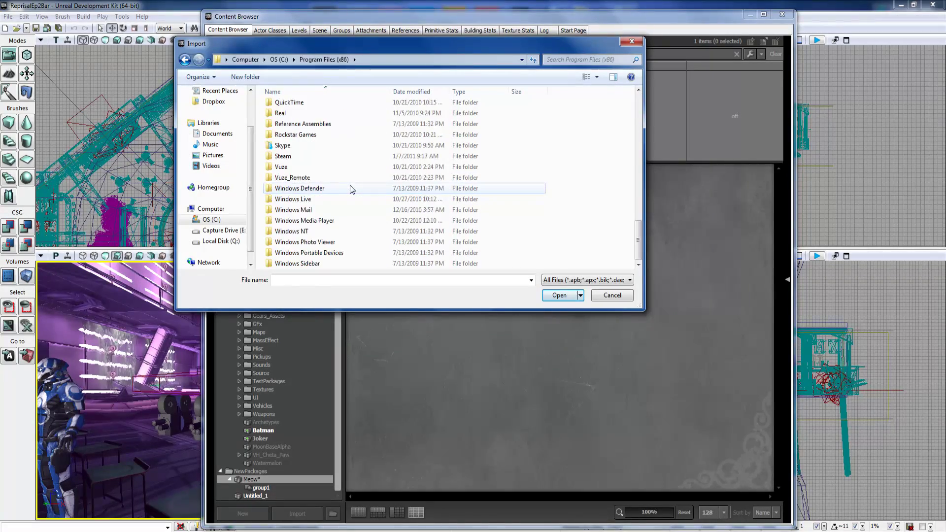
pyautogui.doubleClick(284, 156)
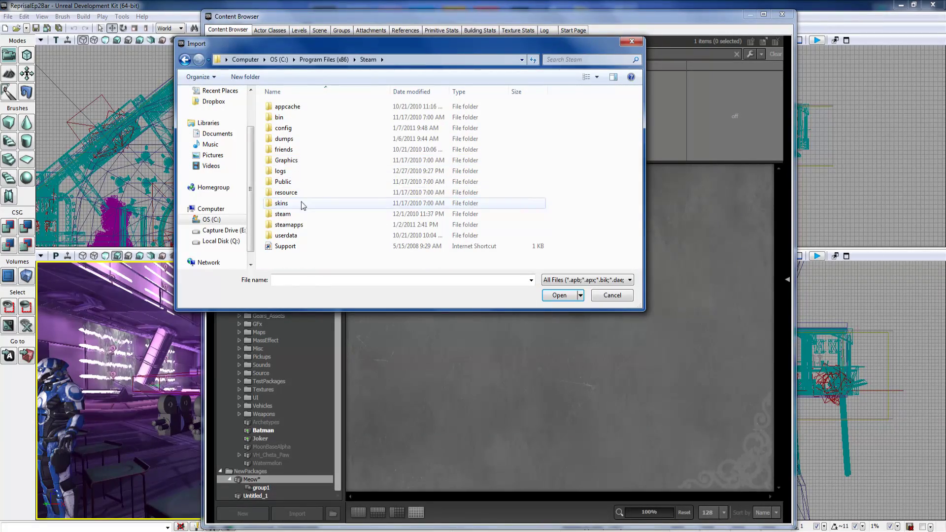
pyautogui.doubleClick(297, 225)
pyautogui.doubleClick(297, 108)
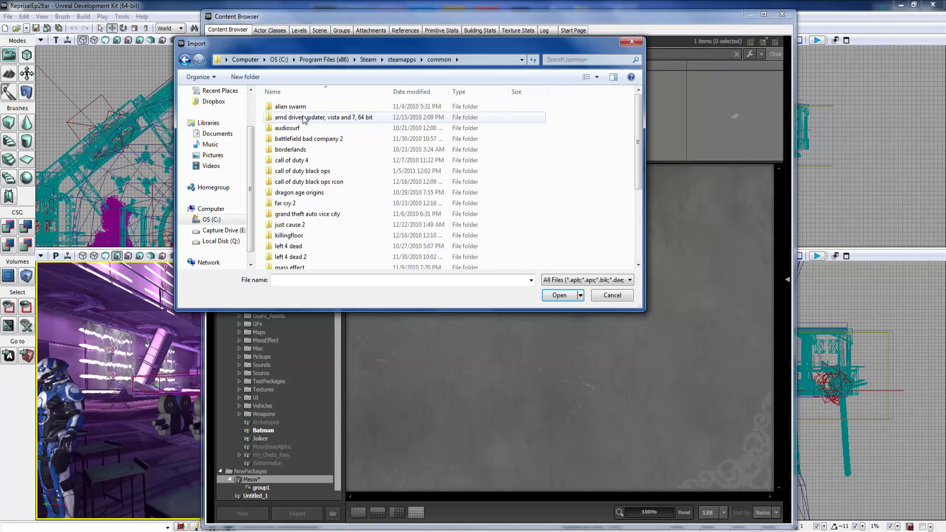
# - Go into mass effect 2\BioGame\CookedPC\BioP_TwrAsA\SkeletalMesh and open DRL_HED_PROTHANE_MDL.psk
pyautogui.scroll(-4, 311, 185)
pyautogui.doubleClick(298, 155)
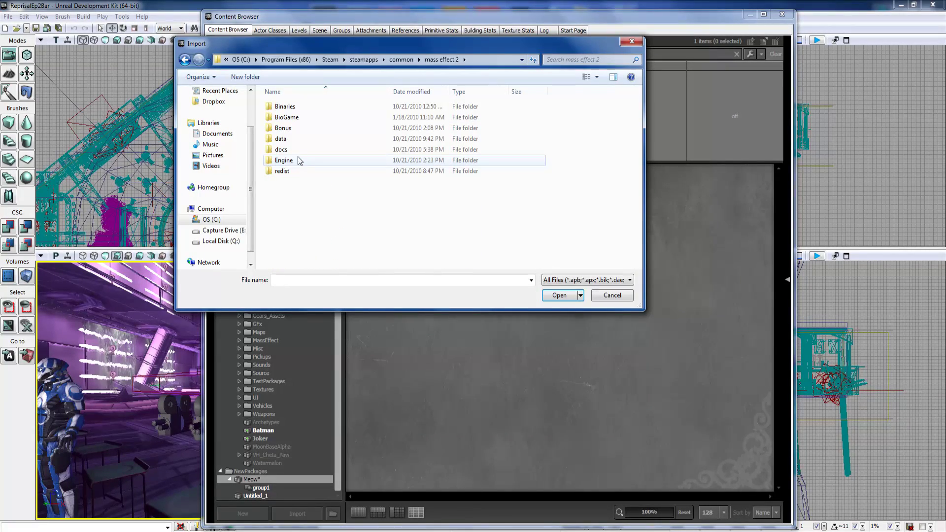
pyautogui.doubleClick(296, 117)
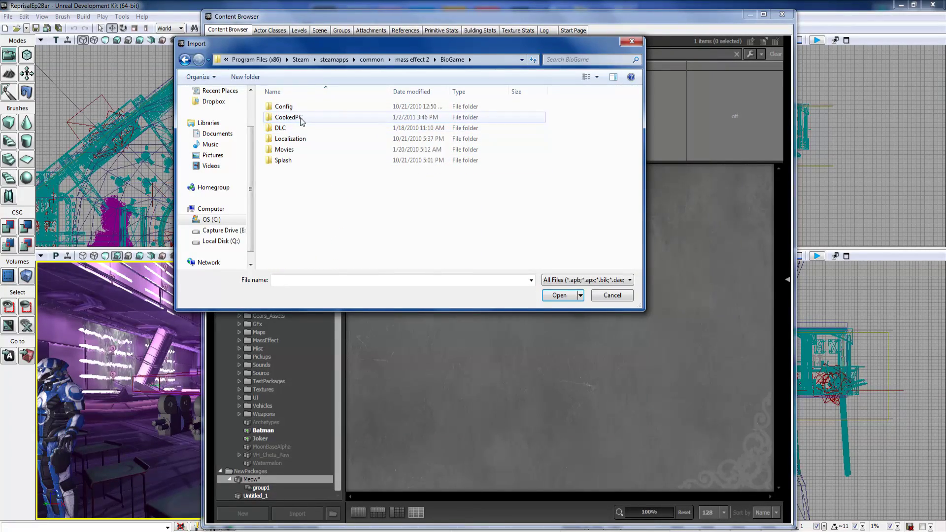
pyautogui.doubleClick(304, 121)
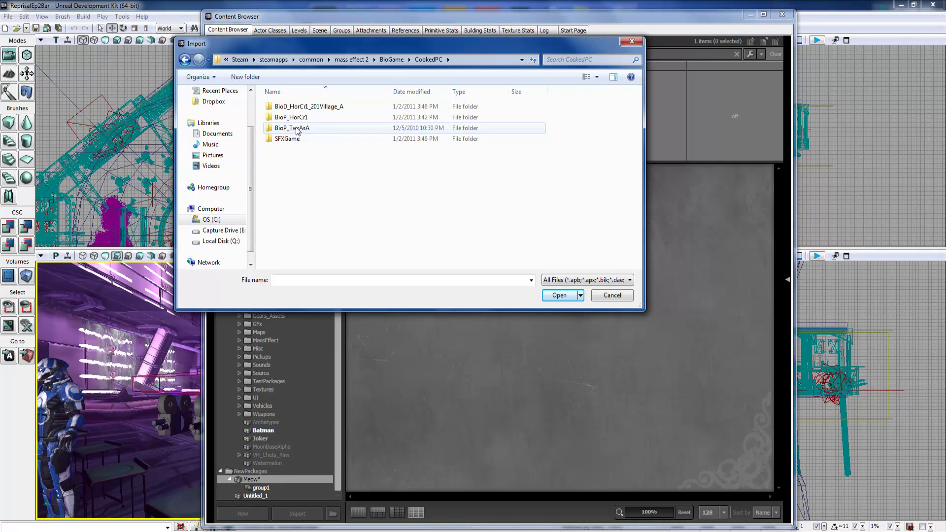
pyautogui.doubleClick(297, 130)
pyautogui.click(298, 140)
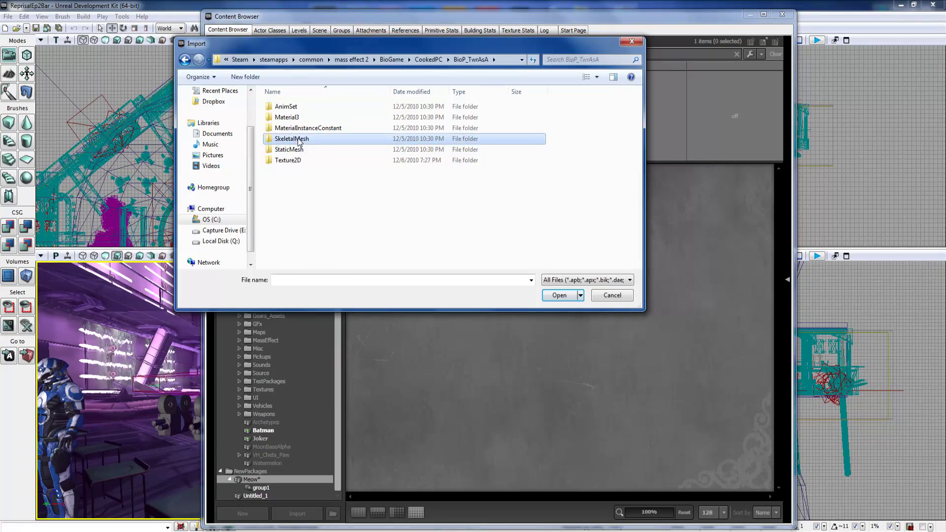
pyautogui.doubleClick(299, 140)
pyautogui.scroll(-2, 318, 128)
pyautogui.scroll(2, 320, 126)
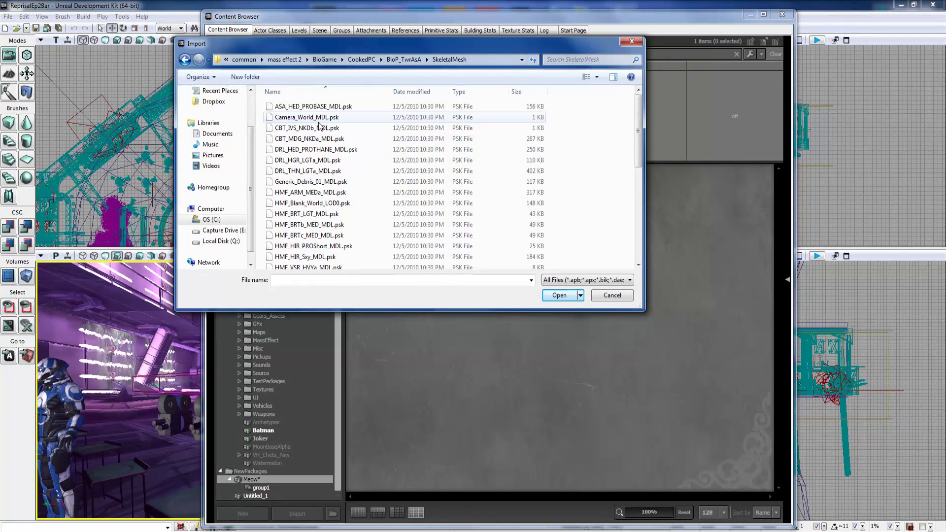
pyautogui.click(307, 150)
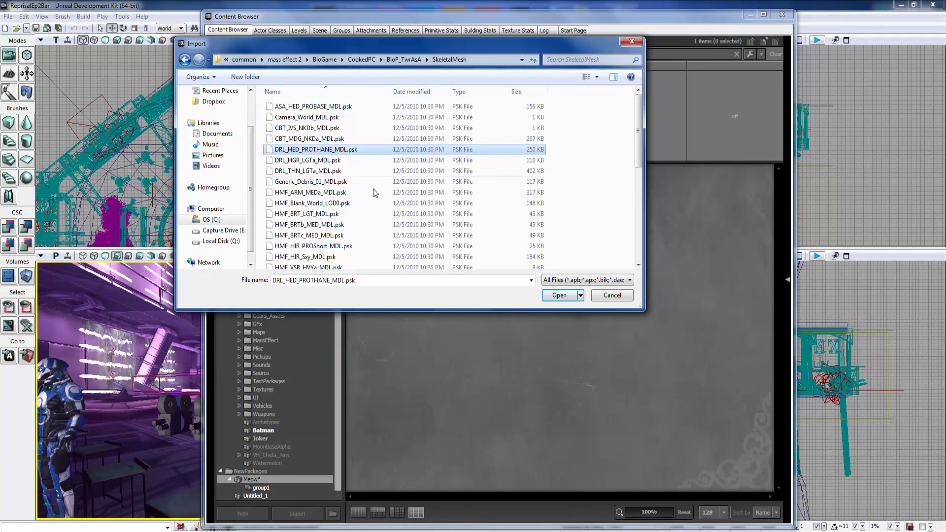
pyautogui.click(563, 297)
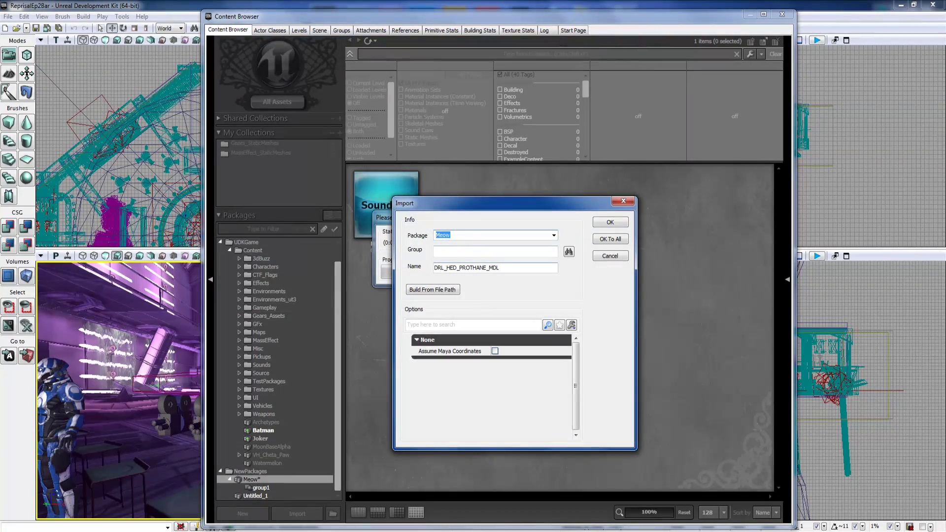
# - Import the mesh into the Meow package with group name Thane
pyautogui.moveTo(476, 208); pyautogui.dragTo(552, 220)
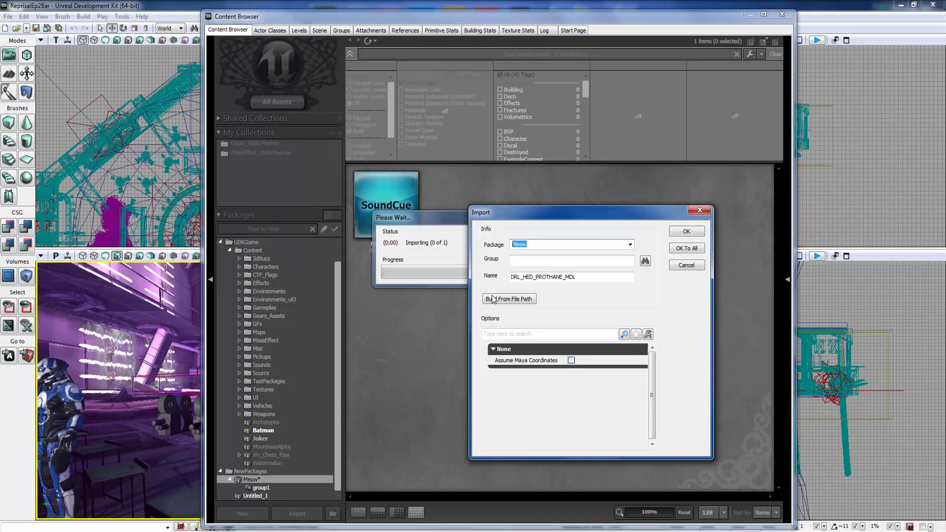
pyautogui.click(540, 260)
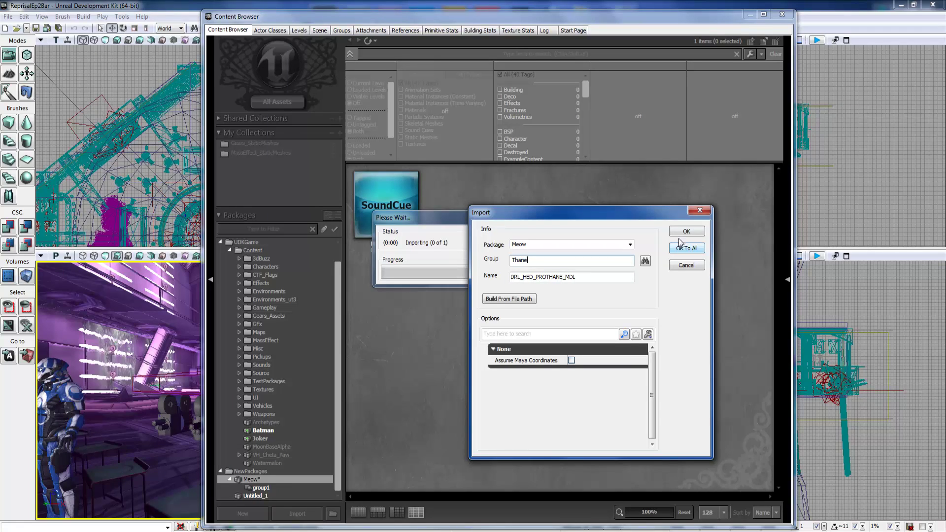
pyautogui.moveTo(573, 214); pyautogui.dragTo(513, 191)
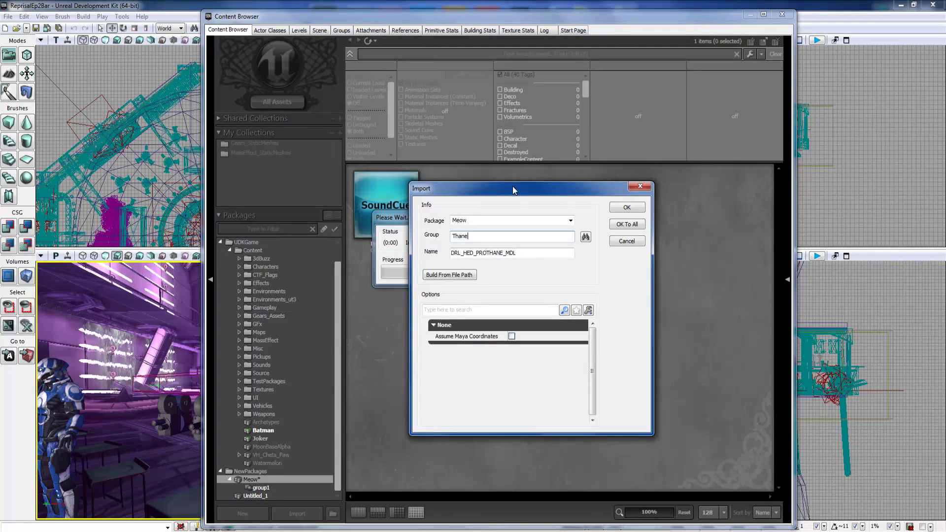
pyautogui.click(627, 209)
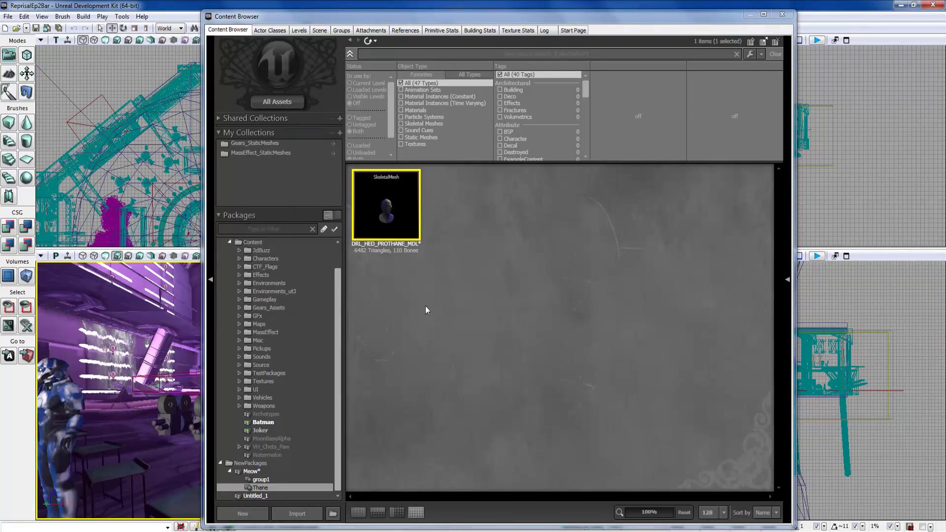
# - Switch between group1, Thane and the whole Meow package to check the imported mesh
pyautogui.click(260, 480)
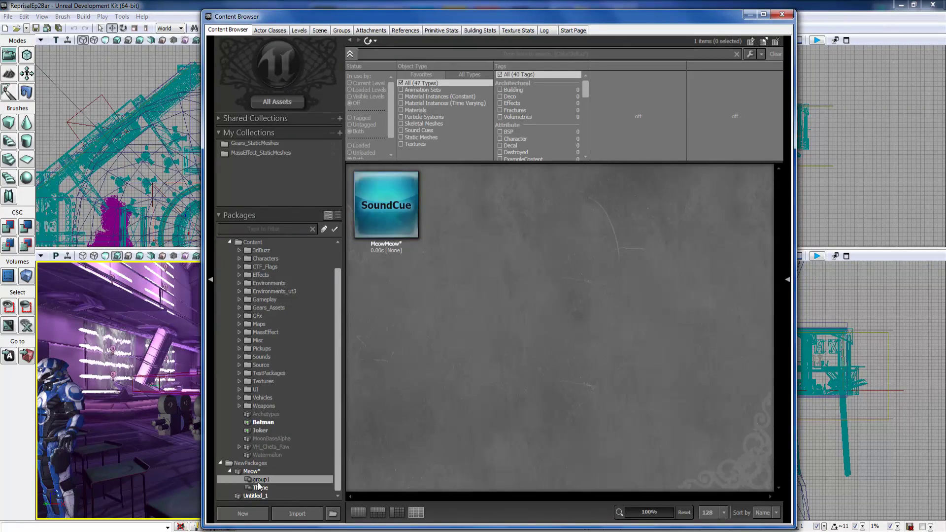
pyautogui.click(259, 486)
pyautogui.click(262, 479)
pyautogui.click(252, 472)
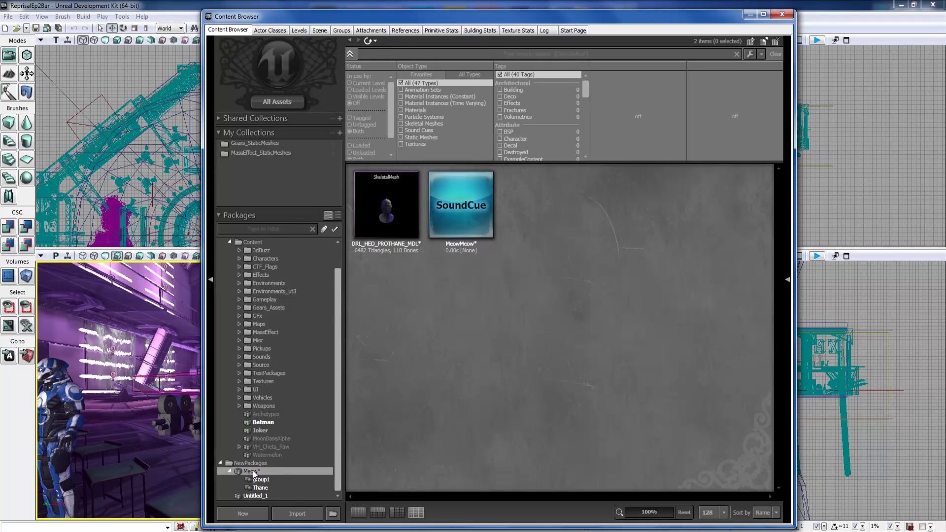
pyautogui.click(260, 479)
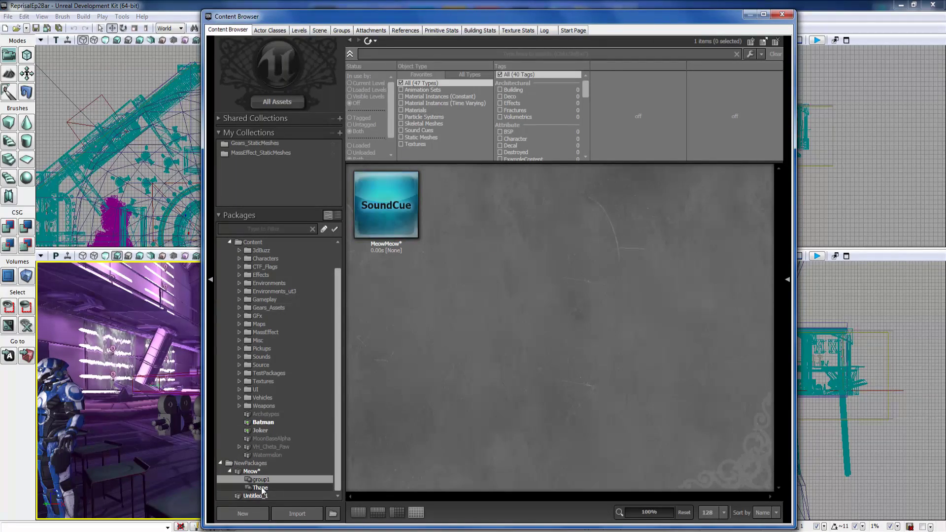
pyautogui.click(262, 488)
# - Inspect the DRL_HED_PROTHANE_MDL head in the AnimSet Editor, then return to the full Meow package
pyautogui.click(375, 221)
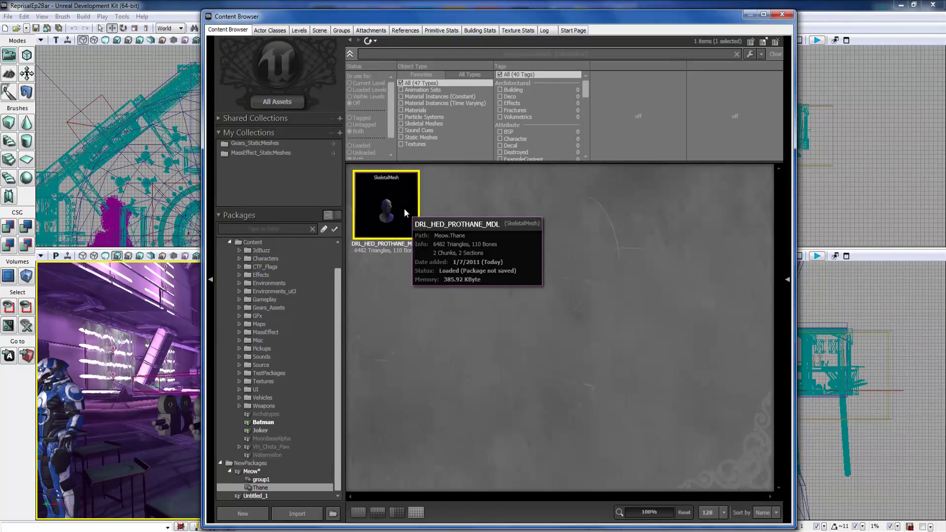
pyautogui.doubleClick(404, 209)
pyautogui.scroll(10, 566, 211)
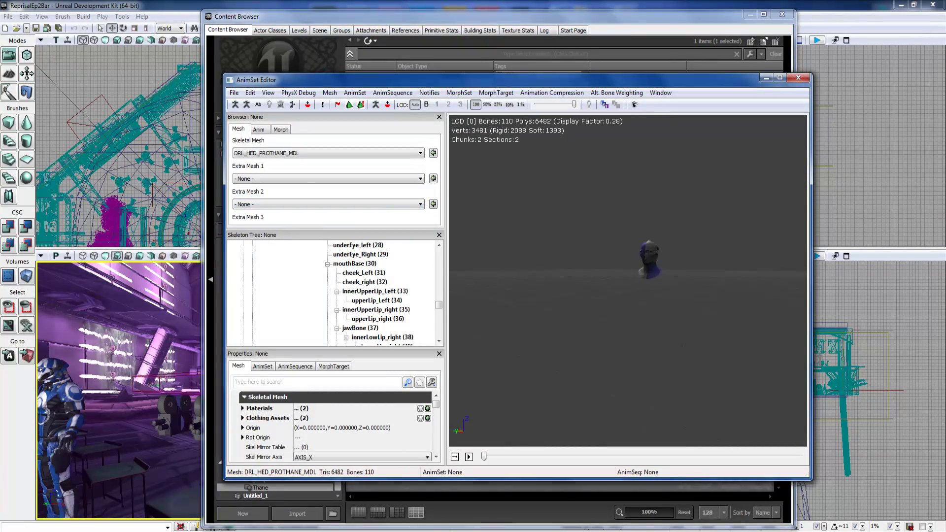
pyautogui.moveTo(566, 211); pyautogui.dragTo(608, 218)
pyautogui.scroll(2, 658, 194)
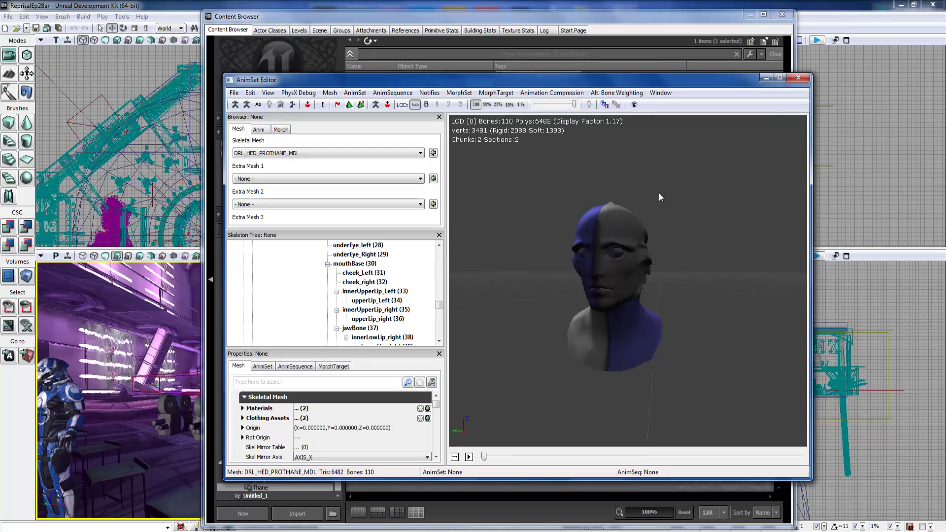
pyautogui.click(799, 78)
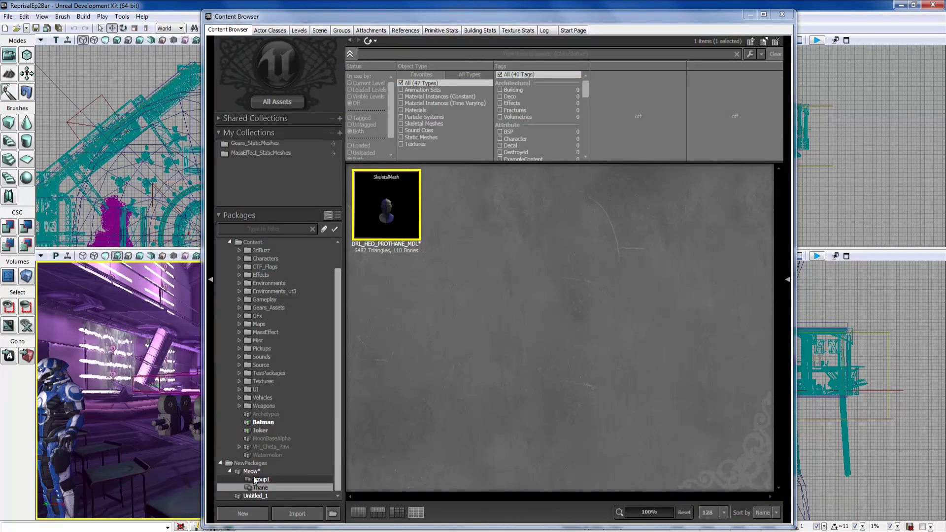
pyautogui.click(253, 471)
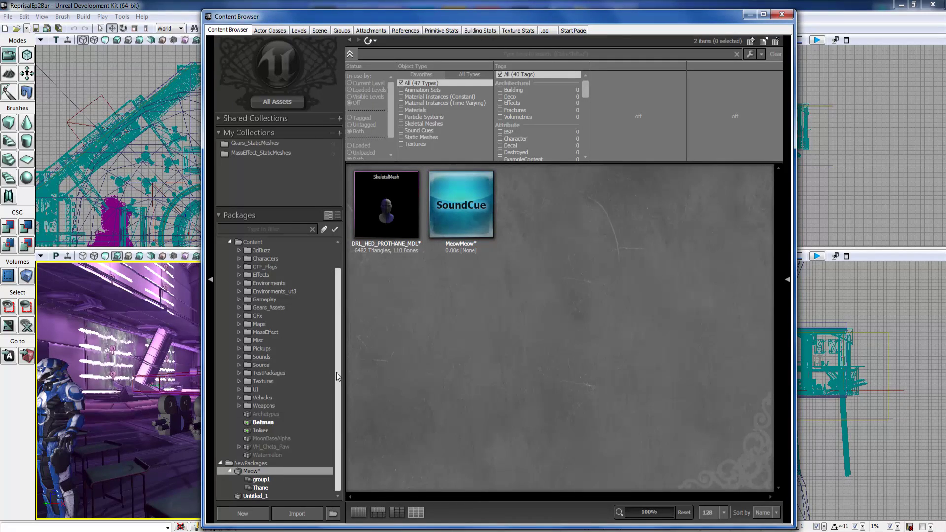
# - Save the Meow package through its right-click menu in the Packages tree
pyautogui.moveTo(336, 371); pyautogui.dragTo(341, 329)
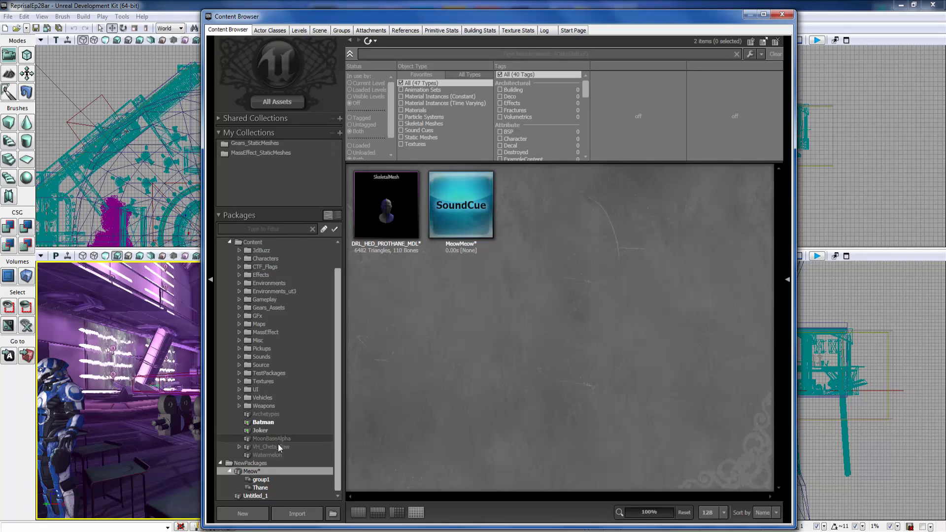
pyautogui.rightClick(248, 471)
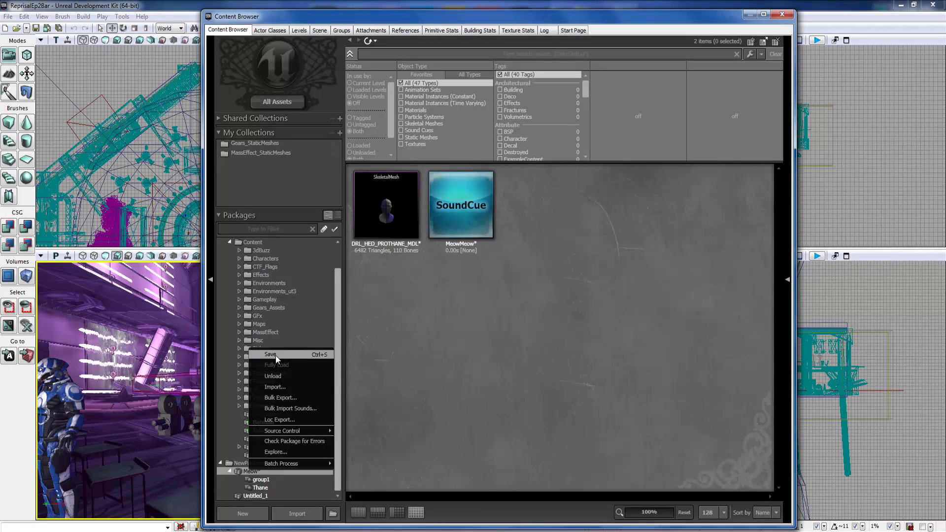
pyautogui.click(440, 354)
pyautogui.scroll(2, 339, 366)
pyautogui.scroll(-2, 339, 366)
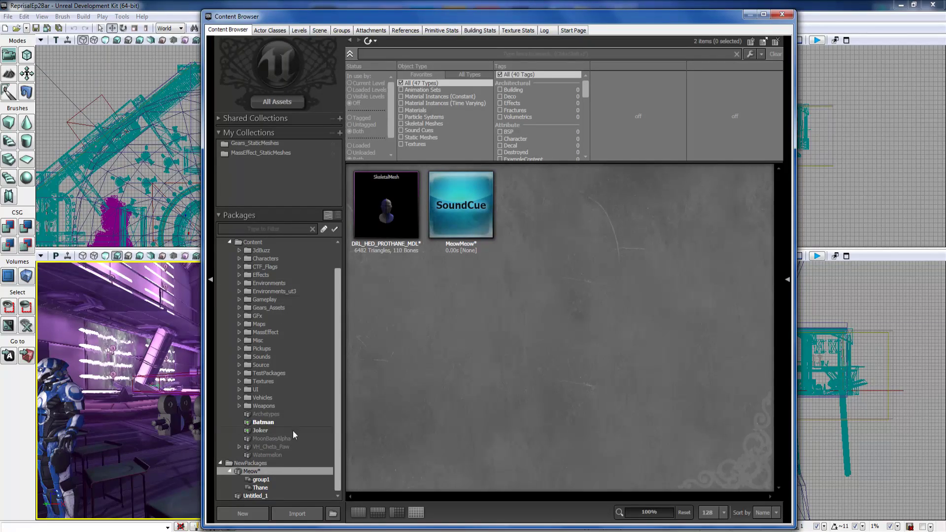
pyautogui.scroll(2, 241, 395)
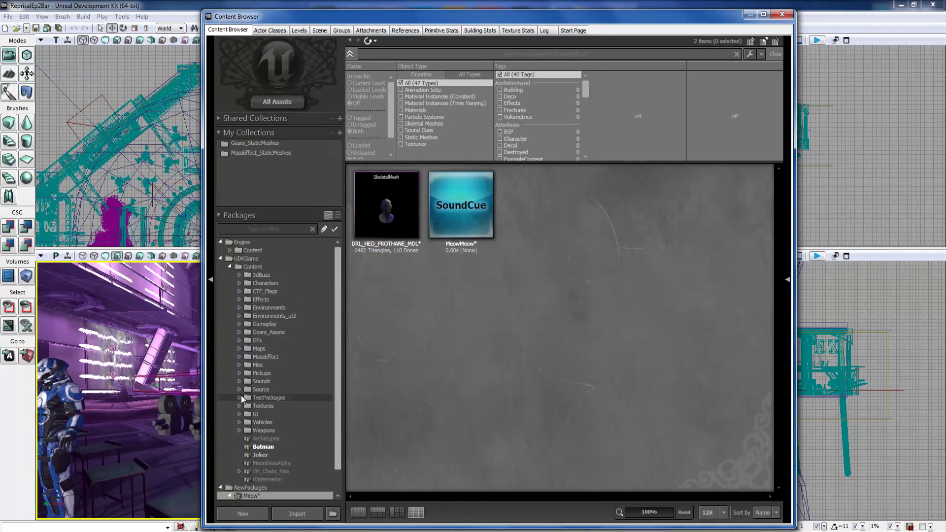
# - List all 110 Characters assets, briefly selecting and deselecting the Gold_1 texture
pyautogui.click(239, 283)
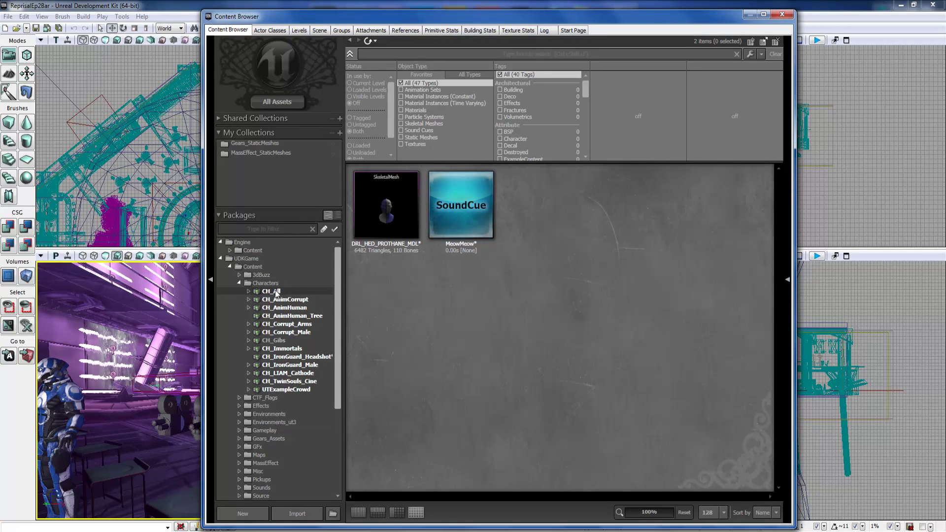
pyautogui.click(238, 283)
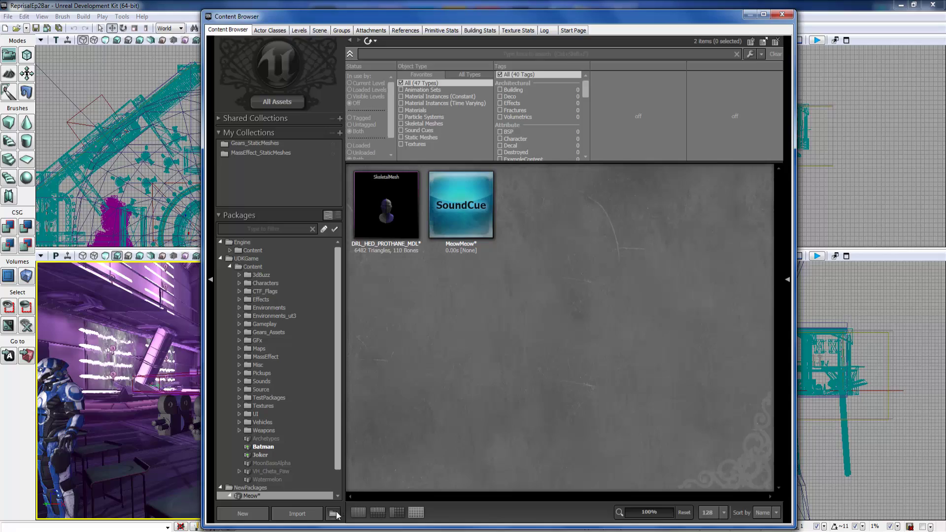
pyautogui.click(253, 286)
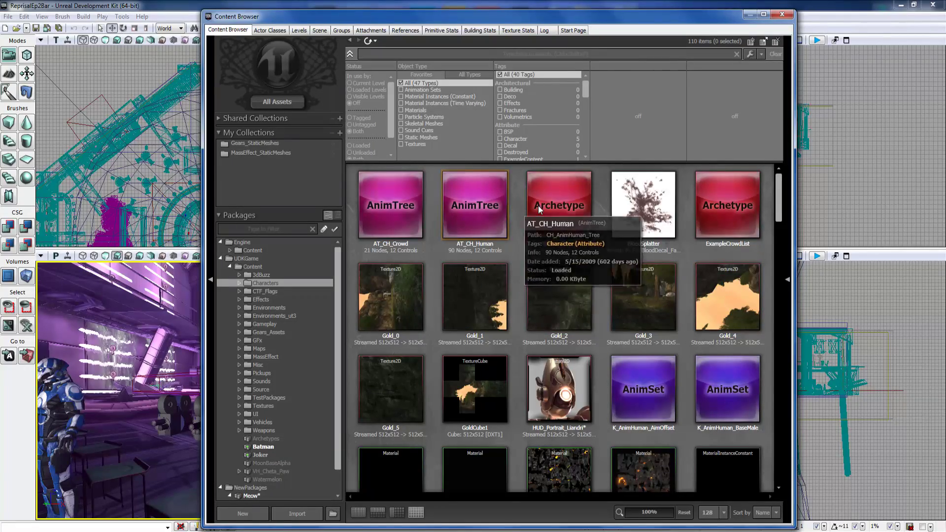
pyautogui.click(479, 298)
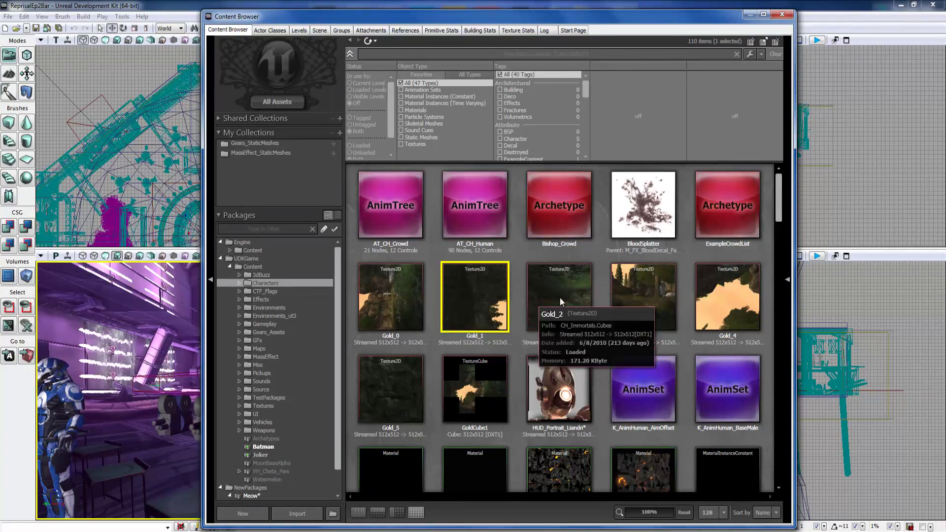
pyautogui.click(512, 309)
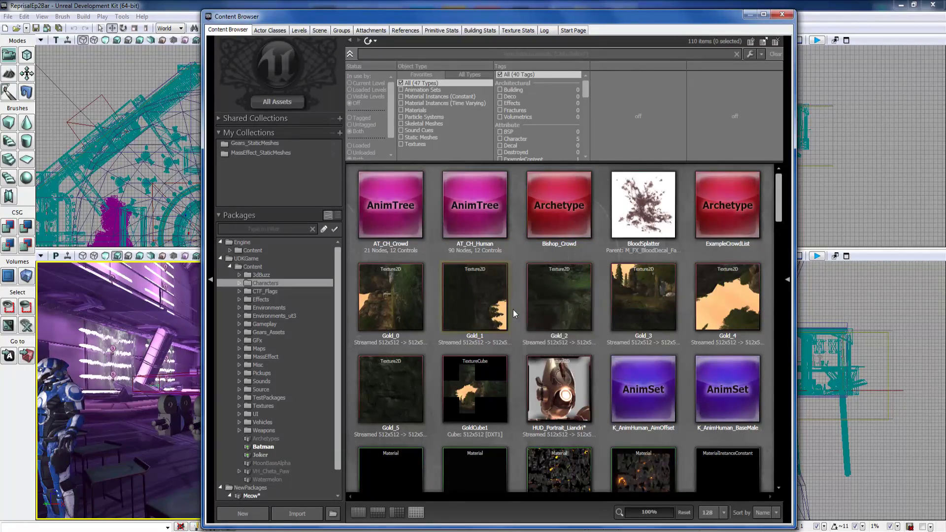
pyautogui.click(358, 513)
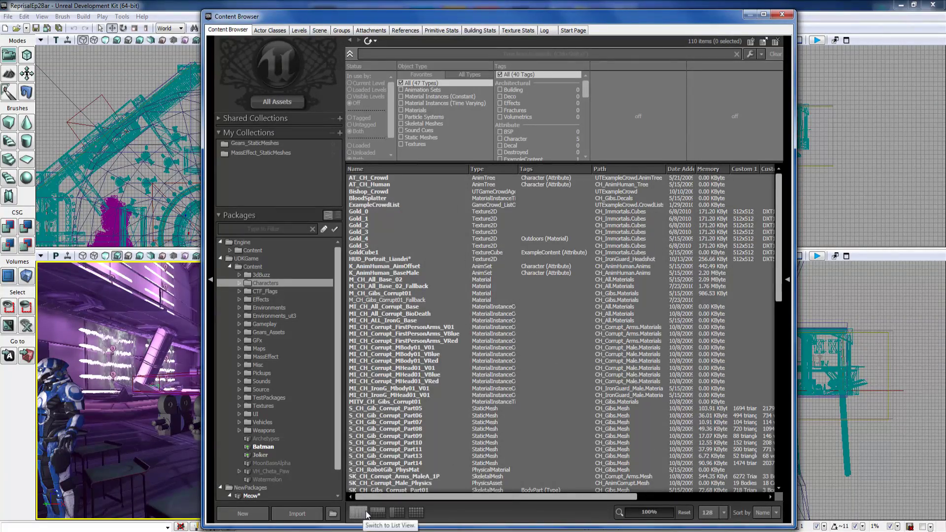
pyautogui.click(377, 513)
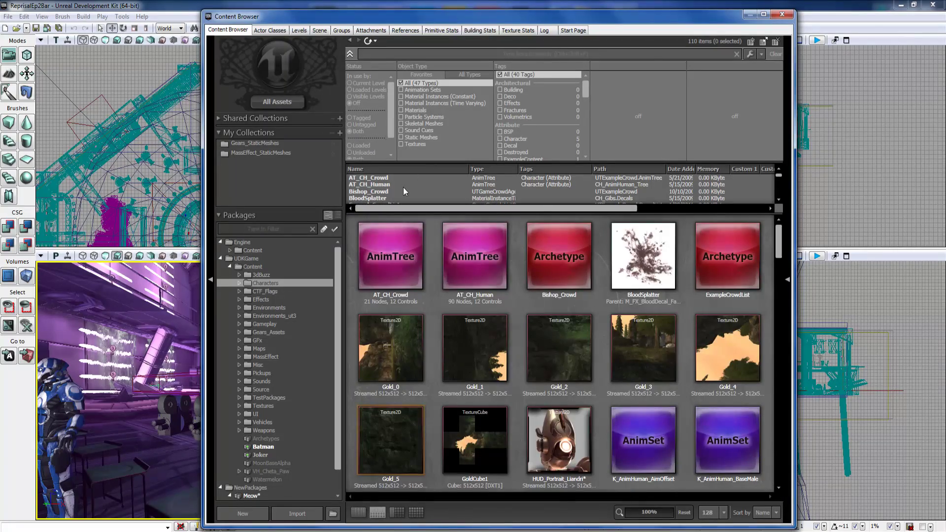
pyautogui.click(397, 513)
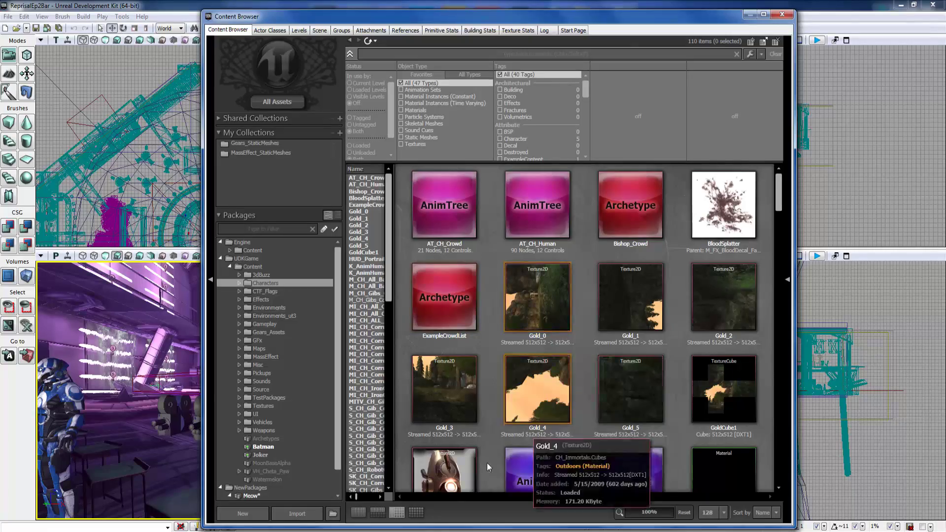
pyautogui.click(416, 513)
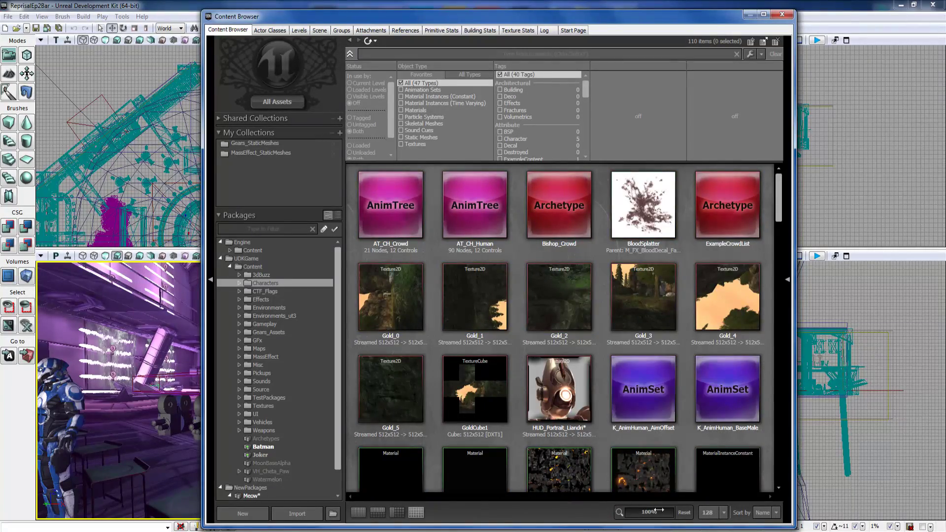
pyautogui.click(708, 513)
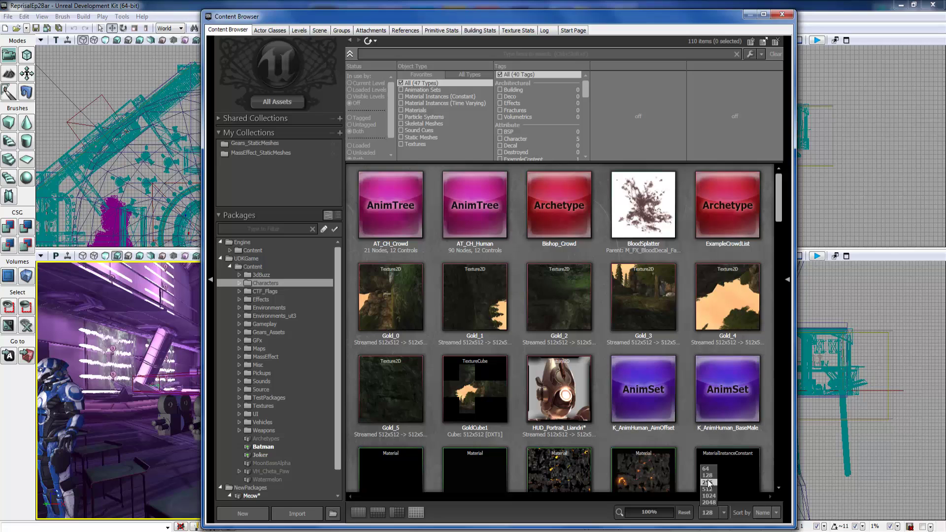
pyautogui.click(707, 488)
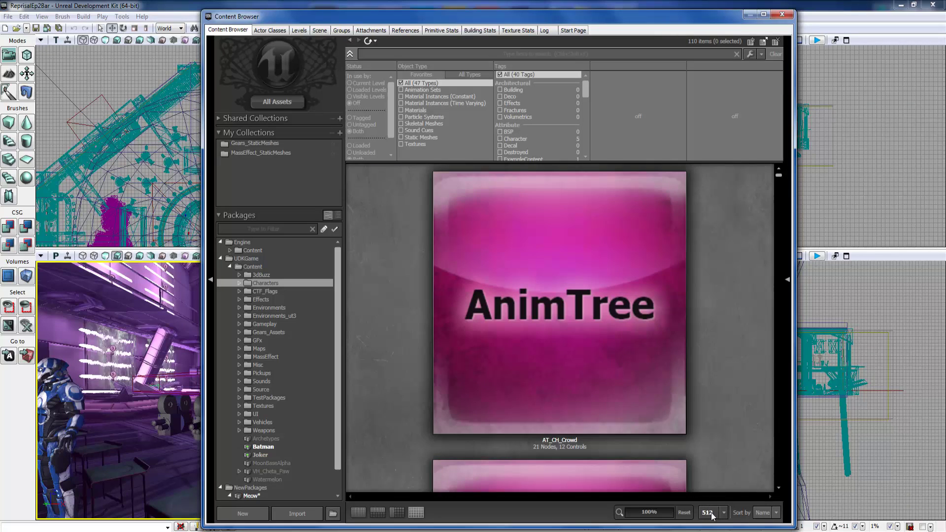
pyautogui.click(706, 470)
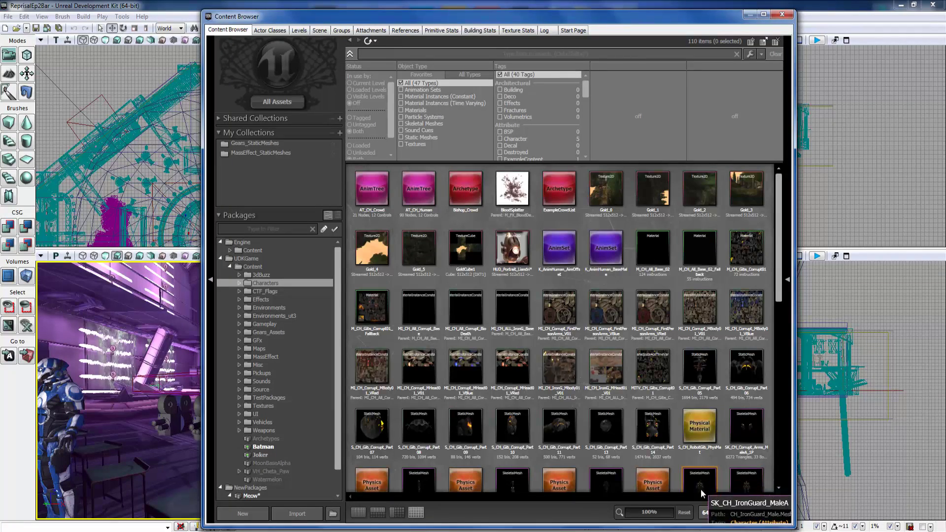
pyautogui.click(707, 513)
pyautogui.click(710, 476)
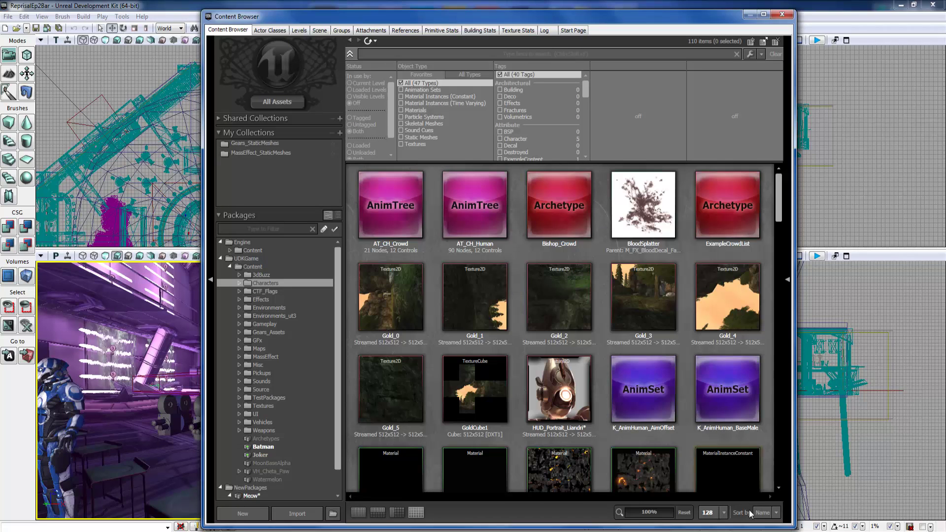
pyautogui.click(766, 516)
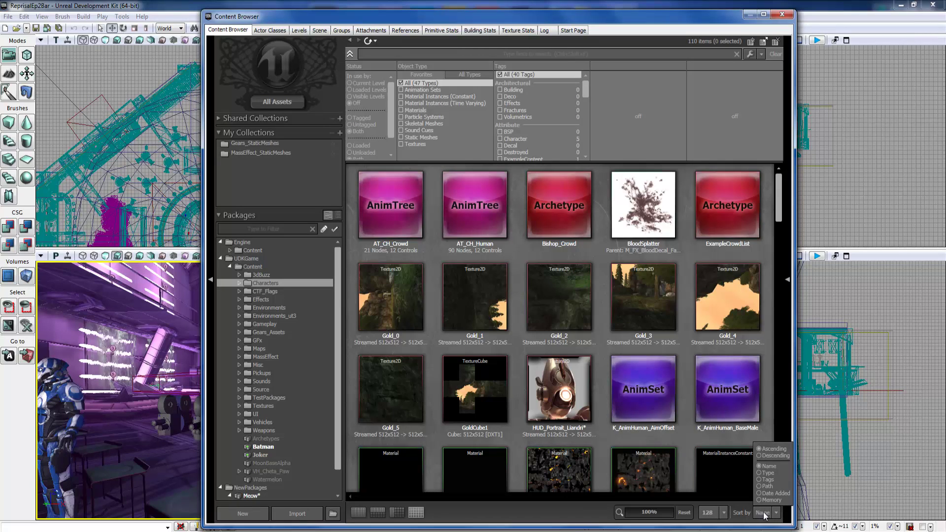
pyautogui.click(765, 515)
pyautogui.scroll(-4, 684, 378)
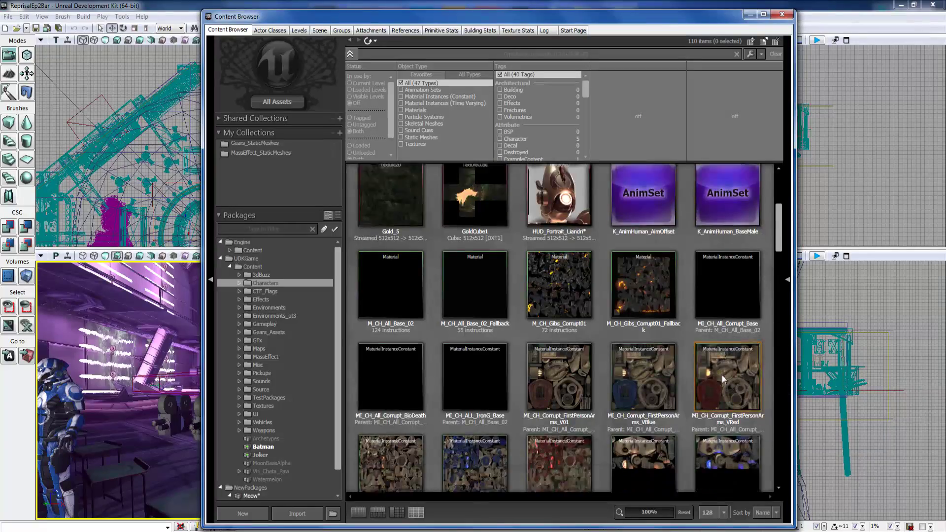
pyautogui.scroll(4, 723, 375)
pyautogui.moveTo(782, 190)
pyautogui.mouseDown()
pyautogui.moveTo(782, 200)
pyautogui.moveTo(781, 191)
pyautogui.mouseUp()
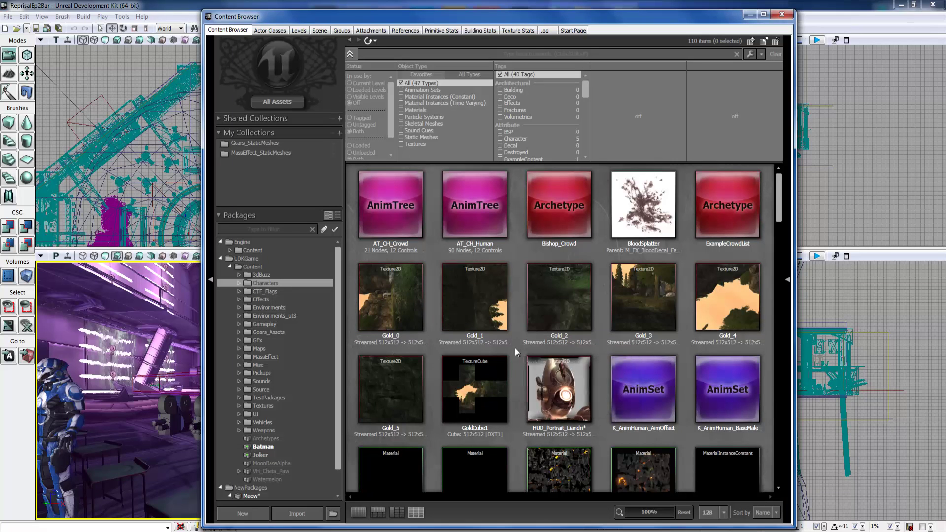
pyautogui.scroll(-1, 520, 330)
pyautogui.scroll(1, 521, 330)
pyautogui.scroll(-4, 520, 330)
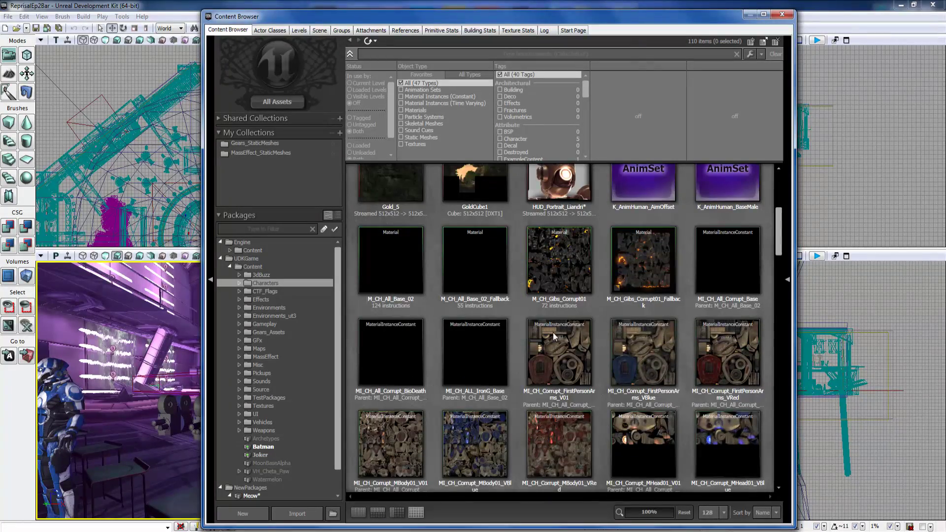
pyautogui.scroll(-5, 601, 320)
pyautogui.scroll(-3, 602, 319)
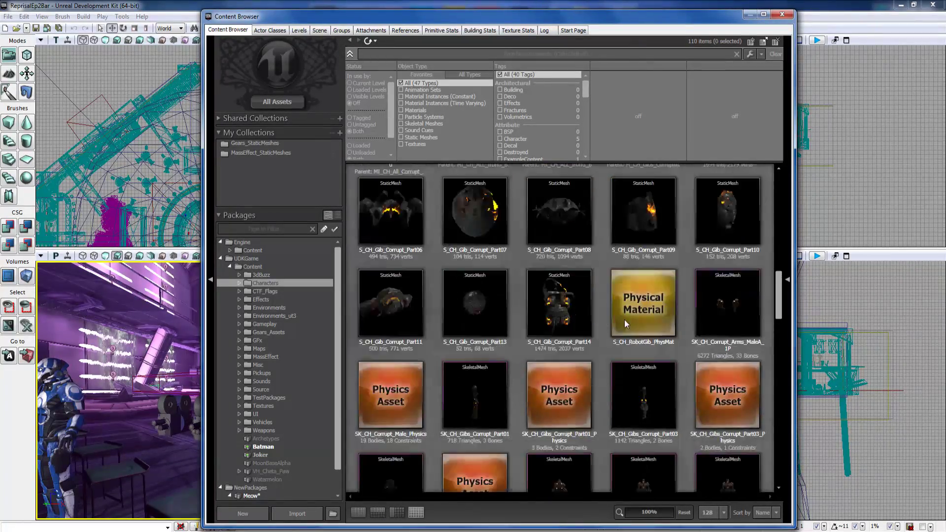
pyautogui.moveTo(783, 296); pyautogui.dragTo(783, 286)
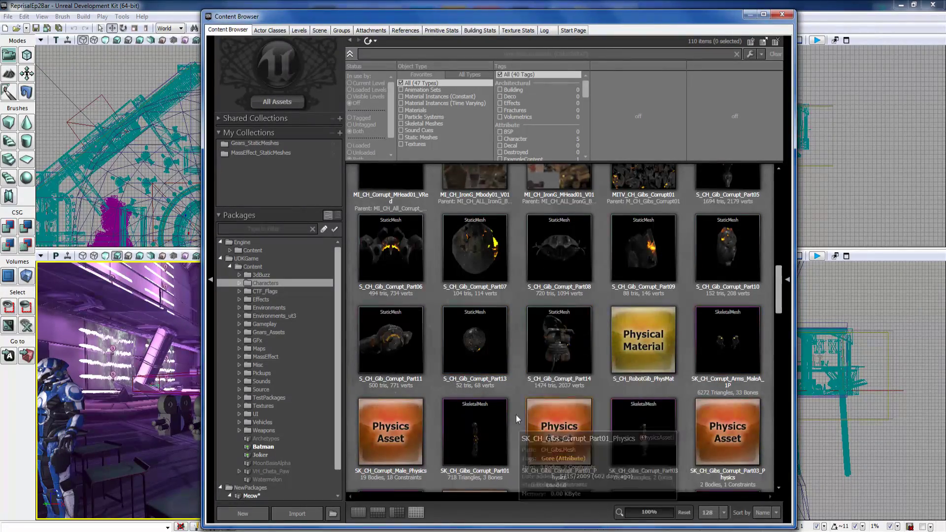
pyautogui.scroll(3, 518, 407)
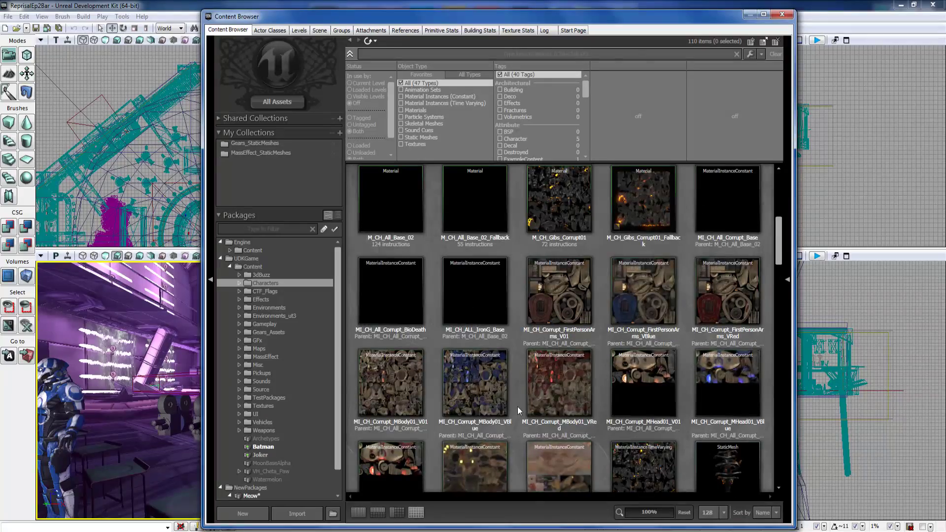
pyautogui.scroll(5, 518, 406)
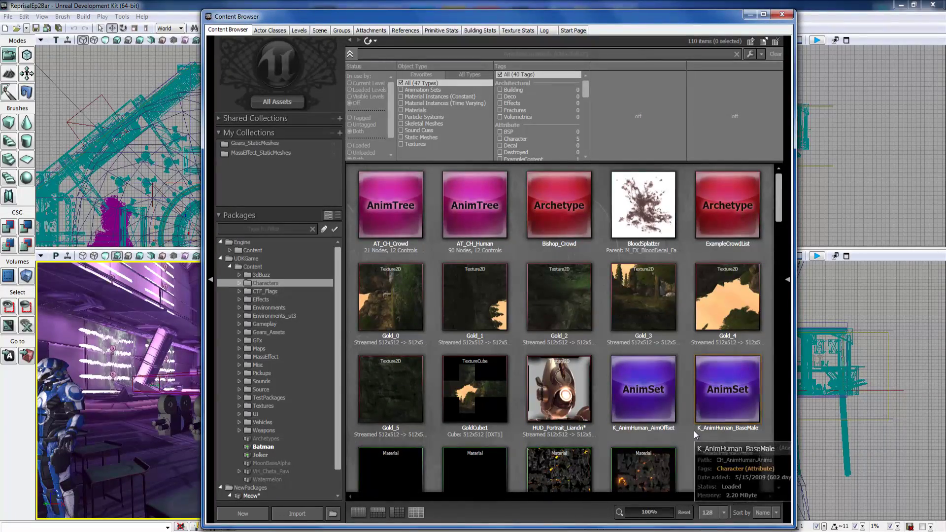